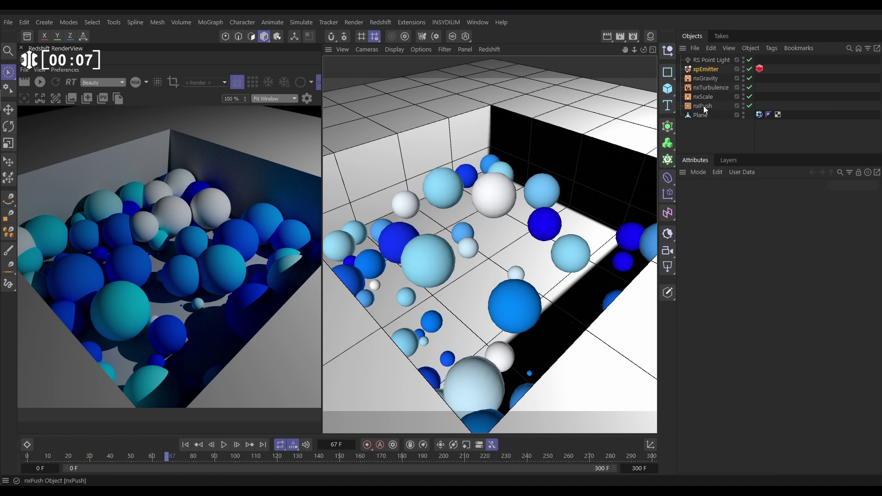
Play the X-Particles simulation through to frame 170 so coloured spheres fill the box.
{"action": "left_click", "coordinate": [185, 444]}
{"action": "left_click", "coordinate": [224, 444]}
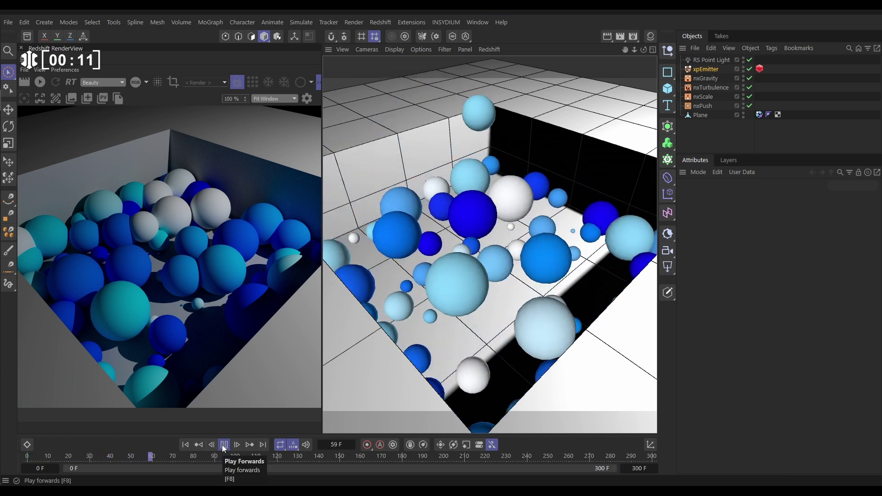
{"action": "left_click", "coordinate": [225, 445]}
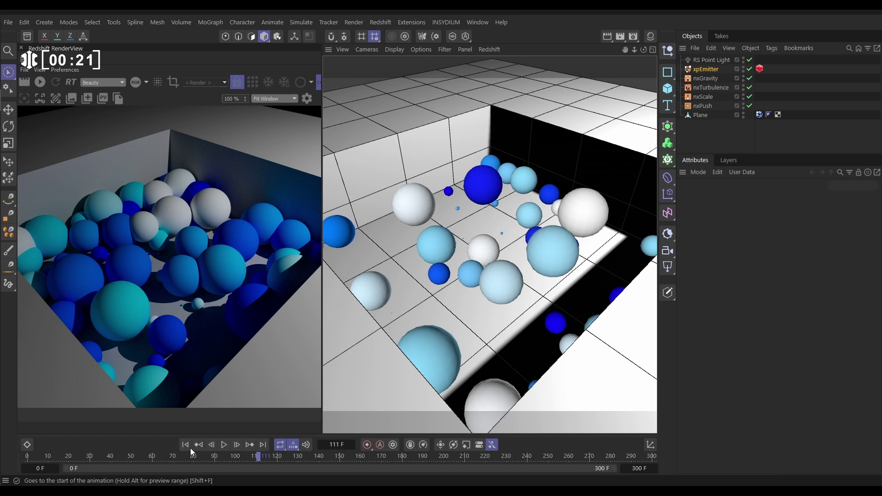
{"action": "left_click", "coordinate": [223, 445]}
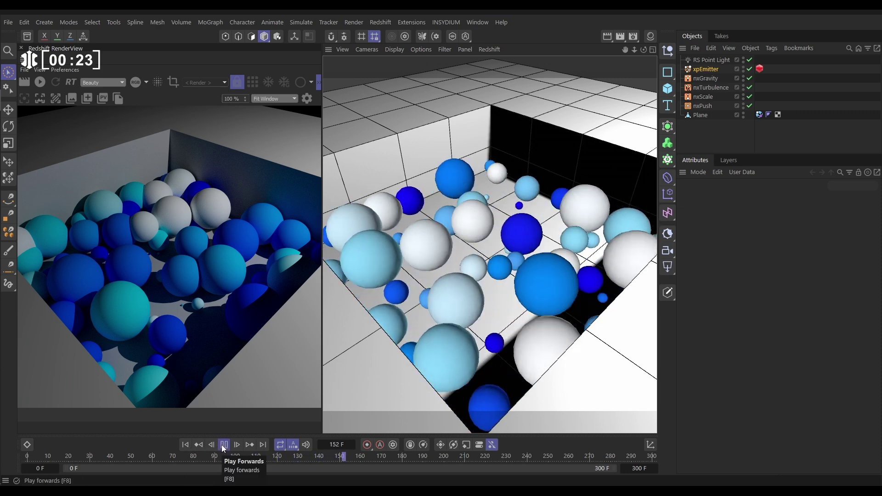
{"action": "left_click", "coordinate": [224, 445]}
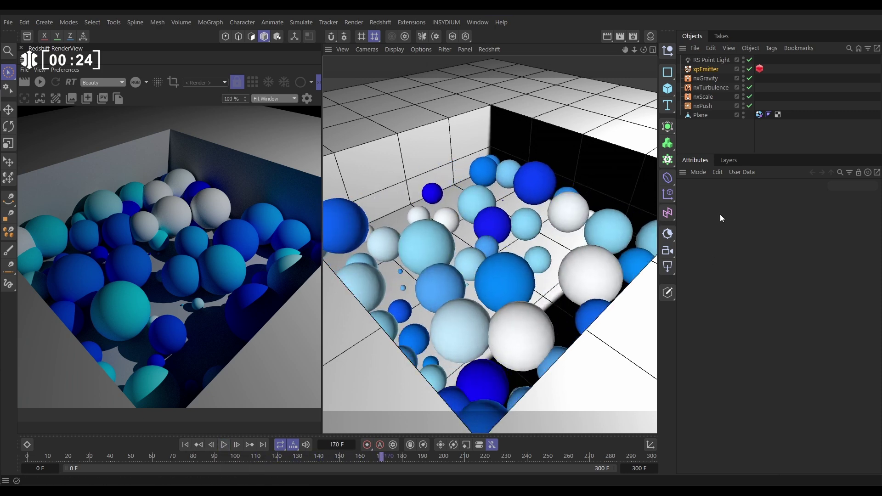
Check xpEmitter's display gradient, re-render the Redshift preview, and show the RS Object tag's particle settings.
{"action": "left_click", "coordinate": [698, 70]}
{"action": "scroll", "coordinate": [873, 312], "scroll_direction": "down", "scroll_amount": 3}
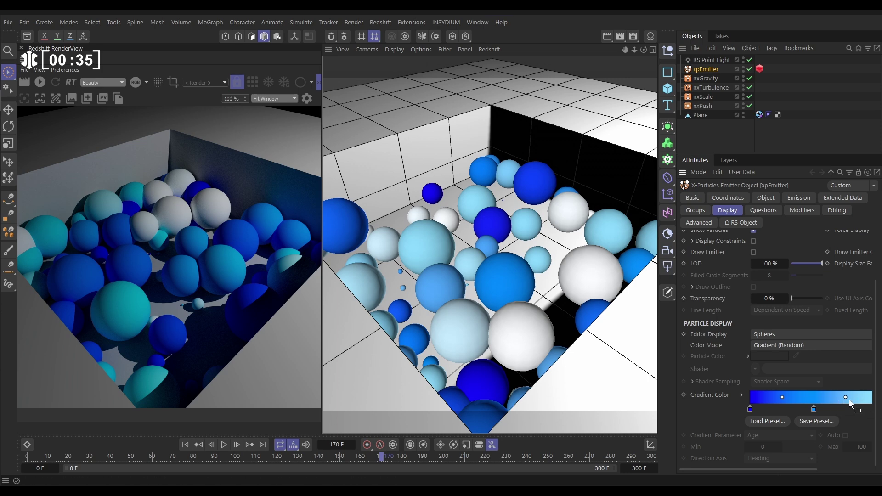
{"action": "left_click", "coordinate": [40, 82]}
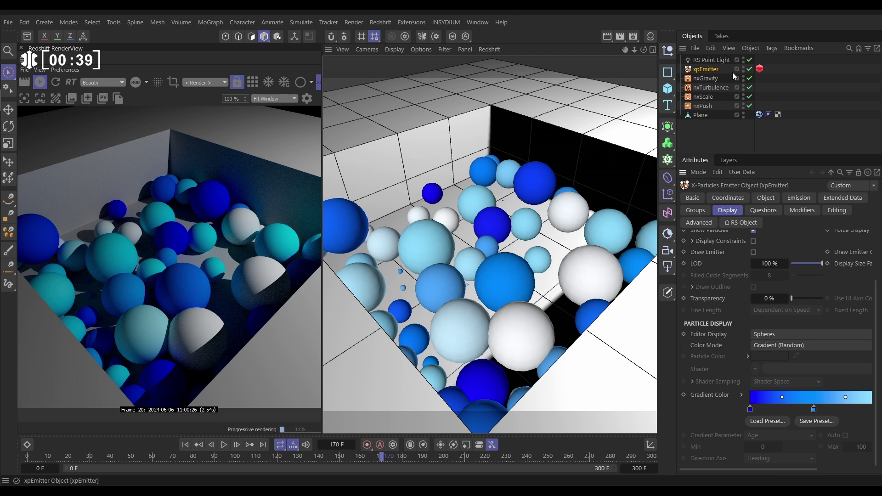
{"action": "left_click", "coordinate": [759, 70]}
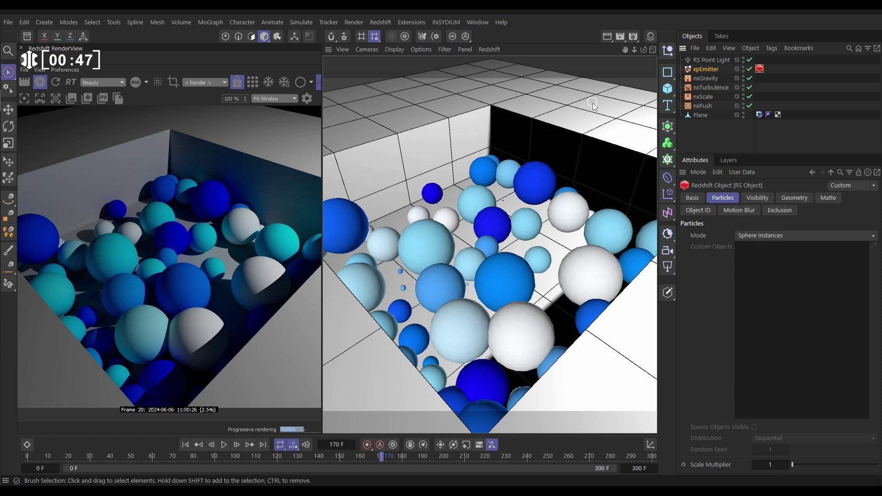
Create a new Redshift Standard material and assign it to xpEmitter.
{"action": "left_click", "coordinate": [651, 37]}
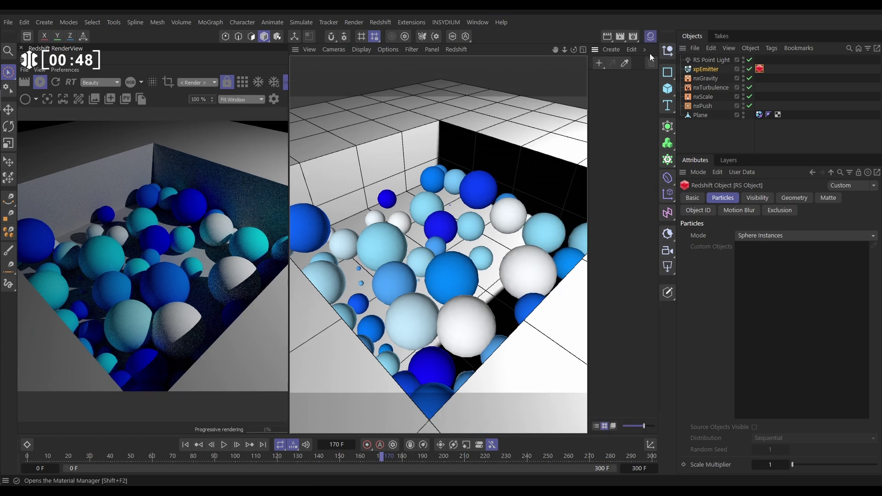
{"action": "left_click", "coordinate": [610, 49]}
{"action": "mouse_move", "coordinate": [619, 80]}
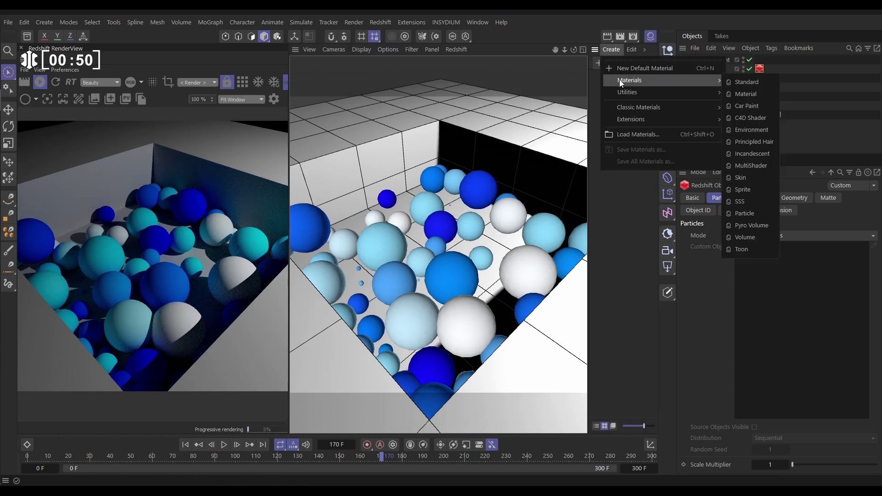
{"action": "left_click", "coordinate": [745, 82]}
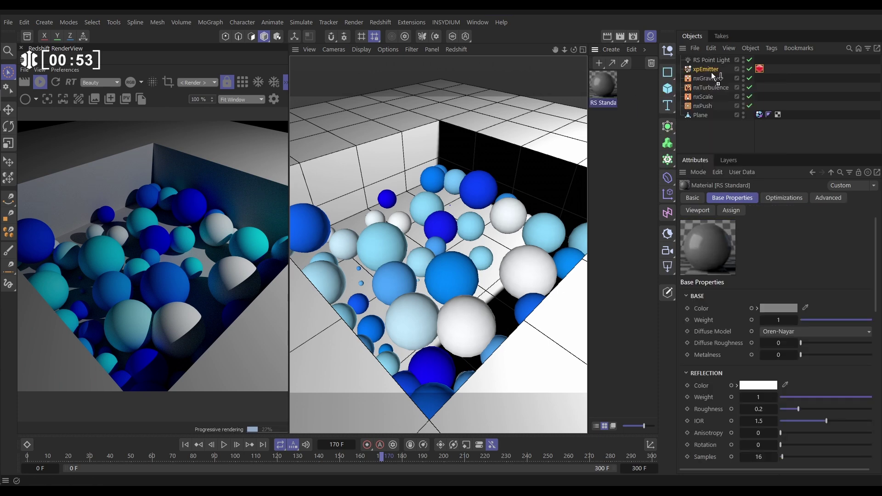
{"action": "left_click_drag", "start_coordinate": [710, 69], "coordinate": [708, 69]}
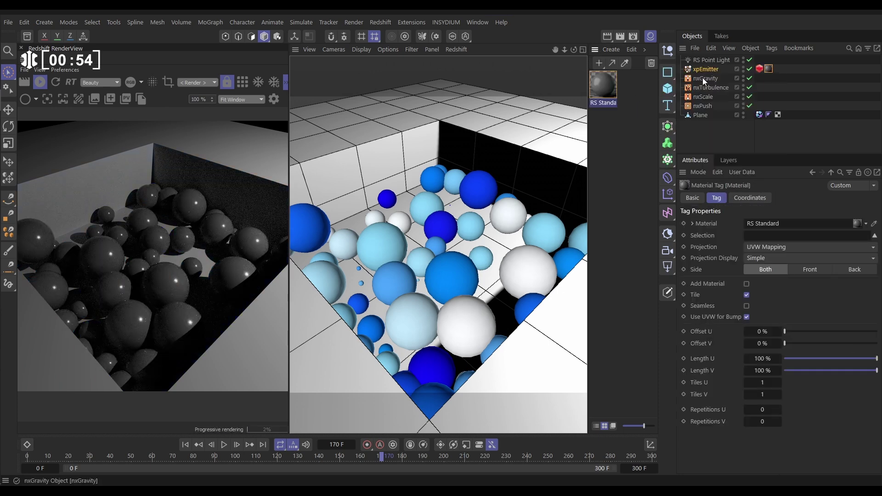
{"action": "left_click", "coordinate": [651, 37]}
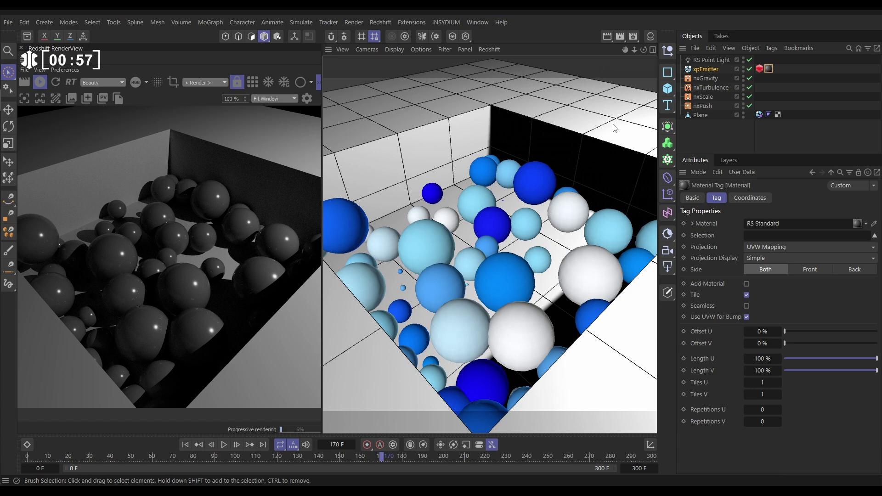
{"action": "left_click", "coordinate": [651, 37]}
Open the RS Standard node graph and shift the RS Standard and Output nodes to the right.
{"action": "double_click", "coordinate": [602, 80]}
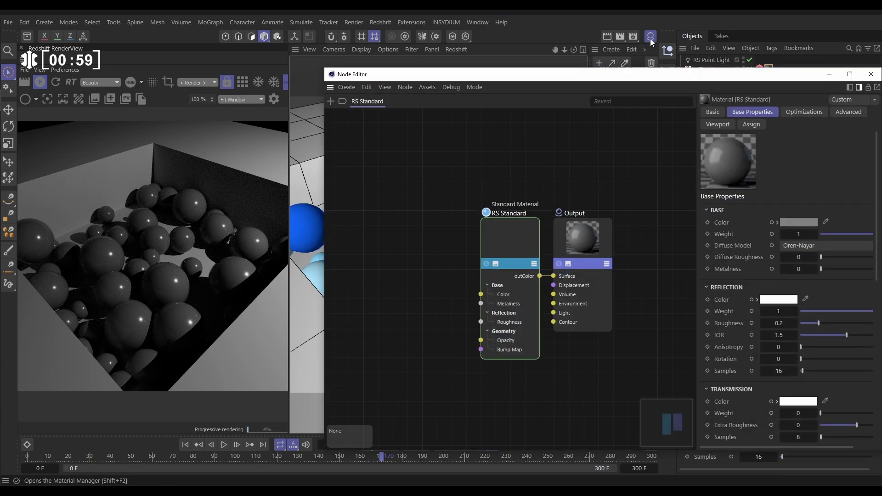
{"action": "left_click_drag", "start_coordinate": [514, 74], "coordinate": [484, 30]}
{"action": "left_click_drag", "start_coordinate": [465, 148], "coordinate": [589, 191]}
{"action": "left_click", "coordinate": [478, 147]}
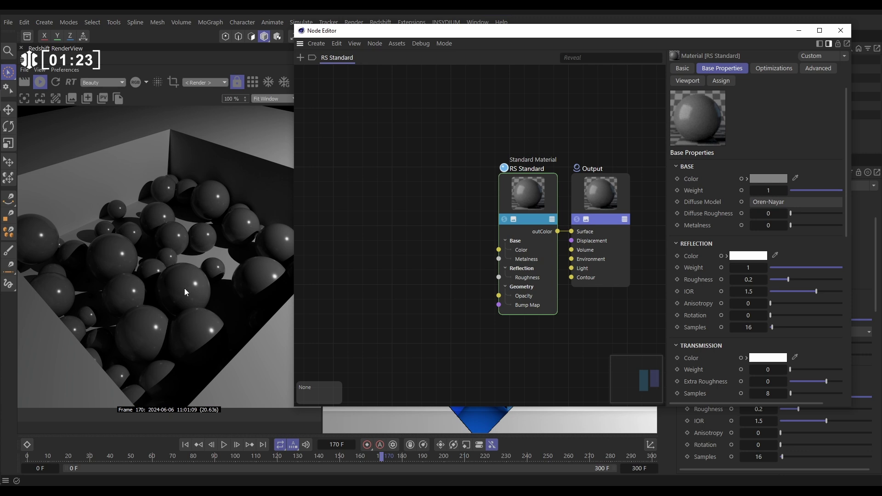
Add a Scalar User Data node from Utility > User Data and set its preset to Particles Size (TP/XP).
{"action": "double_click", "coordinate": [341, 175]}
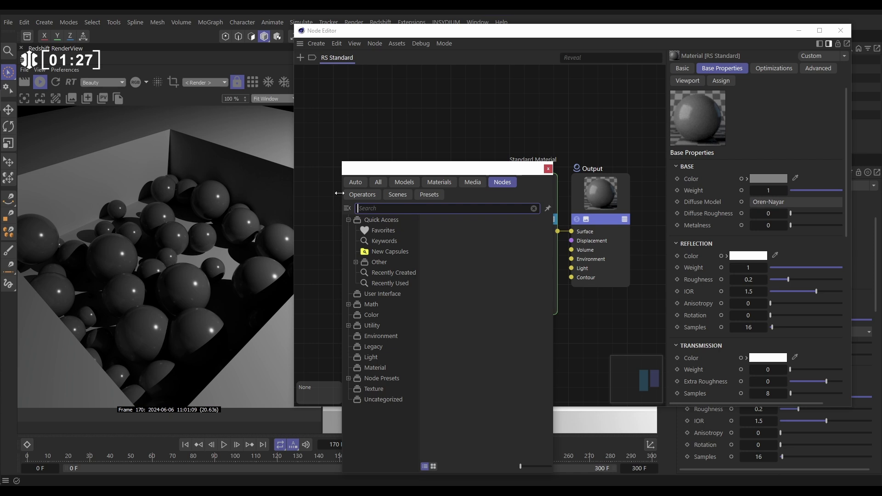
{"action": "left_click", "coordinate": [349, 326]}
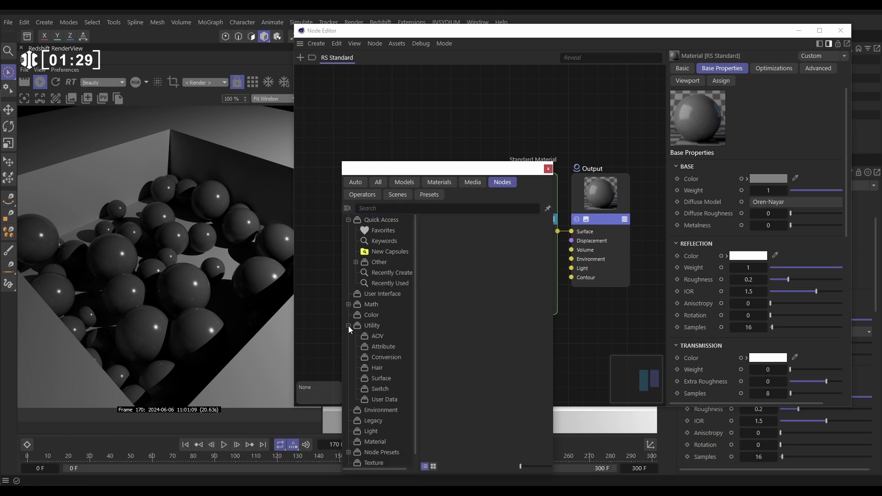
{"action": "left_click", "coordinate": [388, 400]}
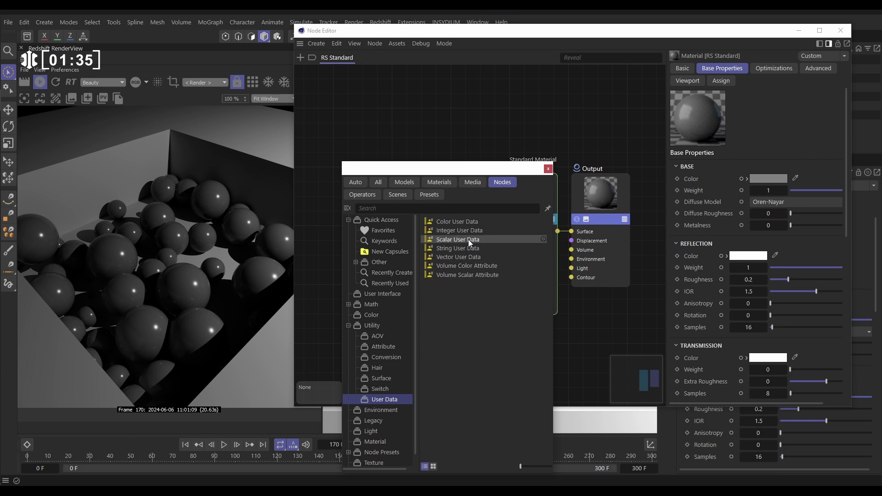
{"action": "left_click_drag", "start_coordinate": [467, 237], "coordinate": [383, 143]}
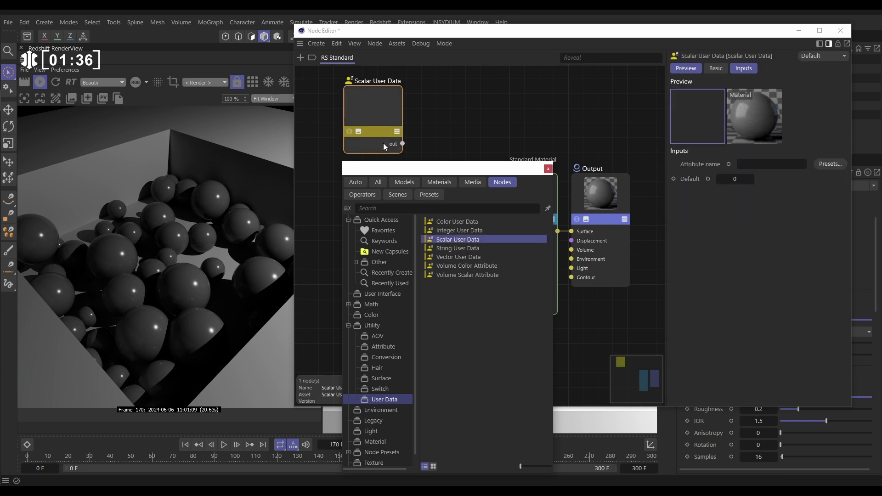
{"action": "left_click", "coordinate": [548, 168]}
{"action": "left_click_drag", "start_coordinate": [373, 97], "coordinate": [356, 167]}
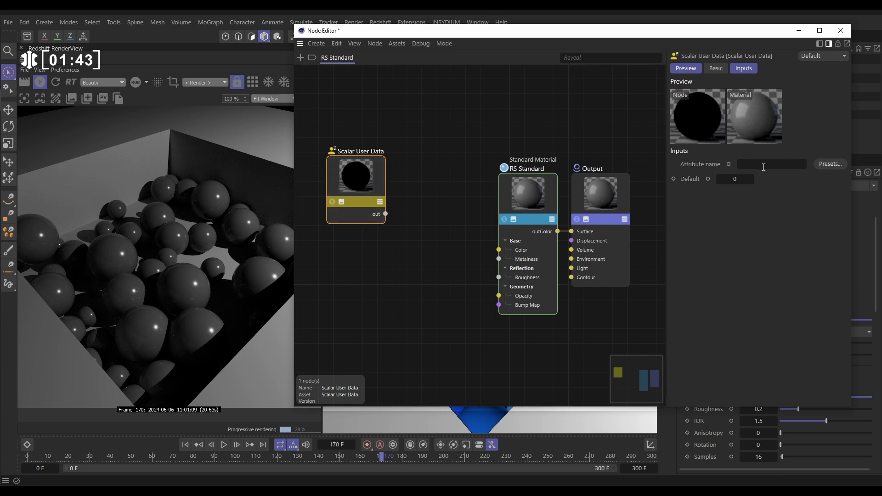
{"action": "left_click", "coordinate": [827, 163]}
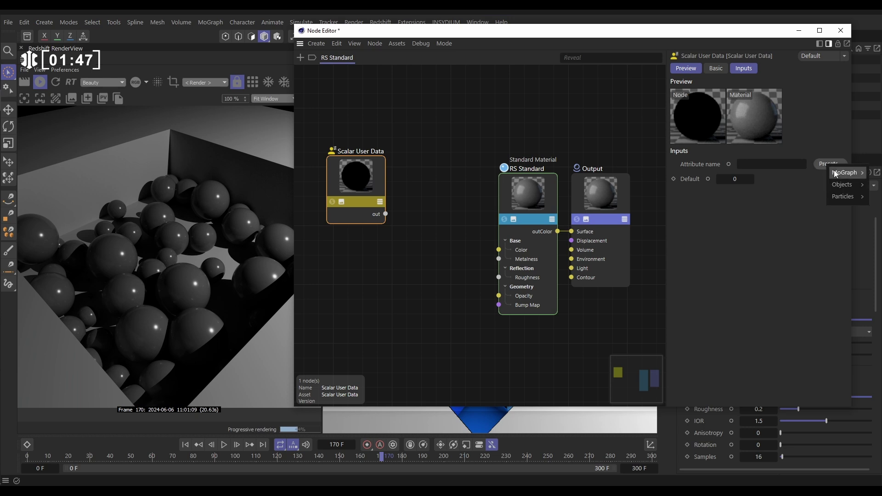
{"action": "mouse_move", "coordinate": [839, 197]}
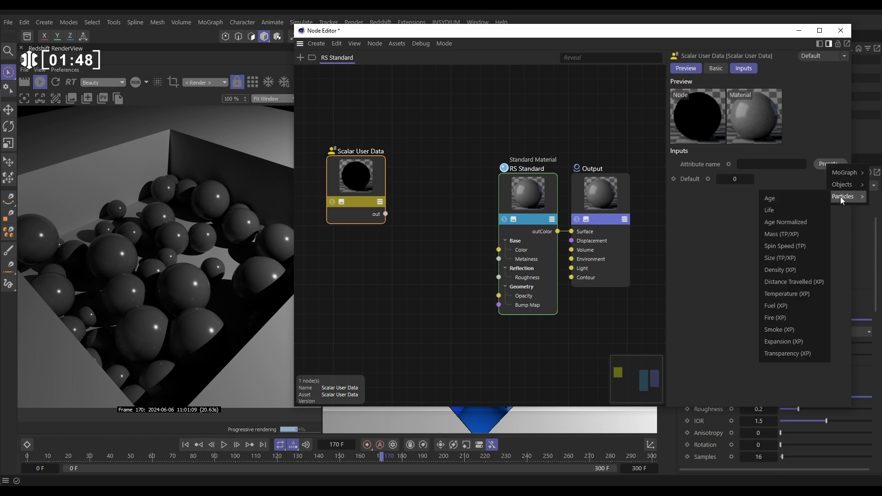
{"action": "left_click", "coordinate": [790, 258]}
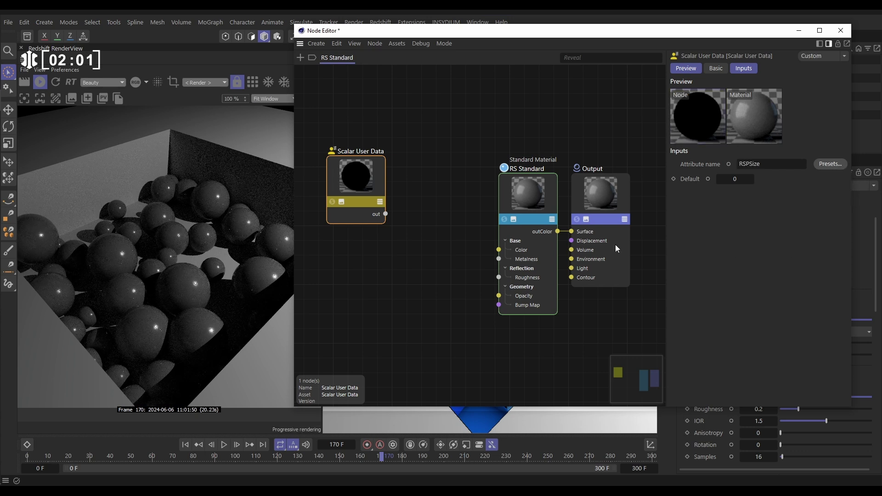
{"action": "left_click", "coordinate": [332, 202]}
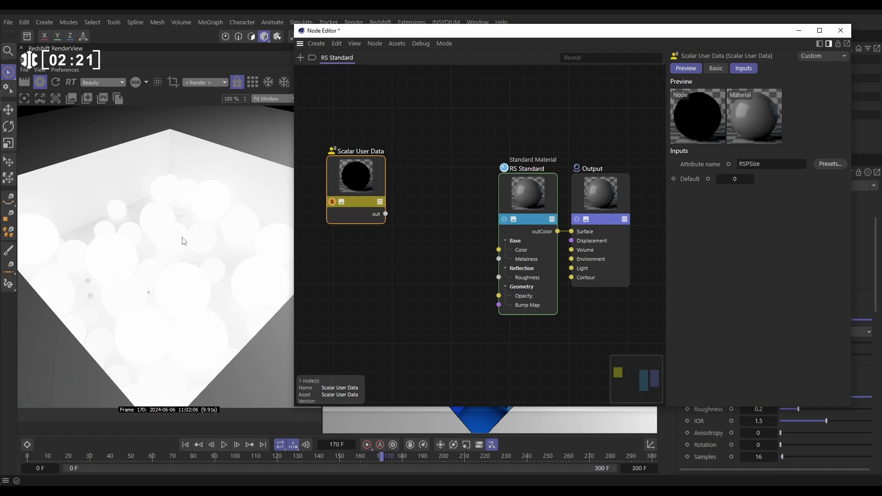
{"action": "left_click", "coordinate": [332, 202]}
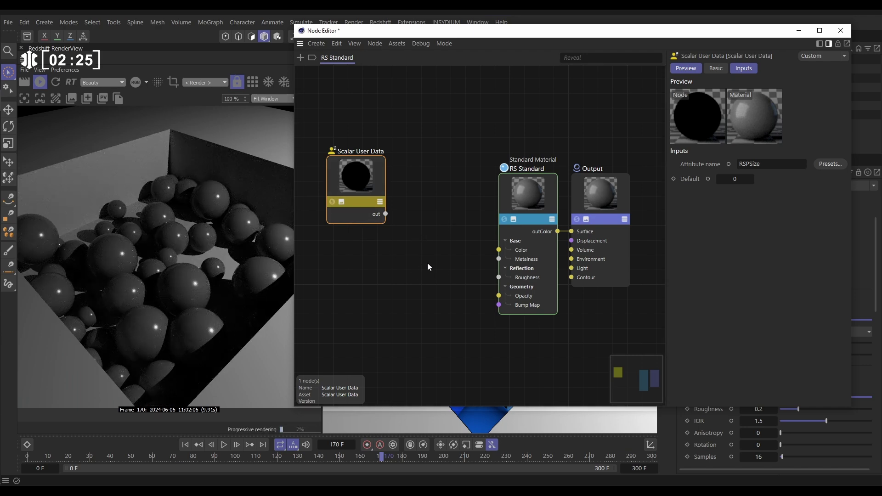
Add a Change Range node fed by Scalar User Data and solo it in the render.
{"action": "double_click", "coordinate": [430, 194]}
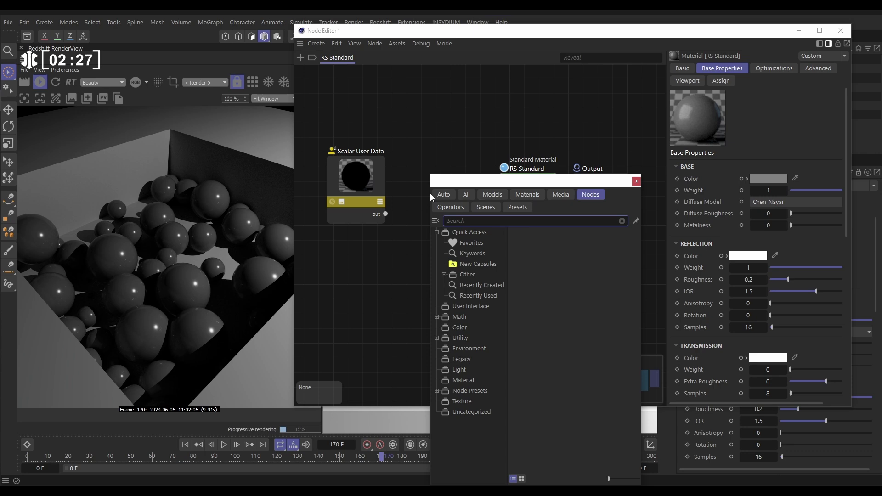
{"action": "type", "text": "range"}
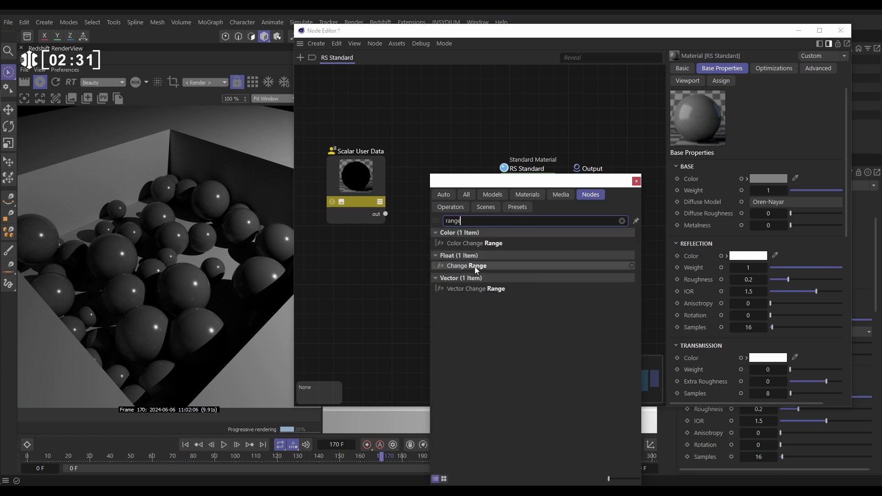
{"action": "left_click_drag", "start_coordinate": [475, 266], "coordinate": [416, 200]}
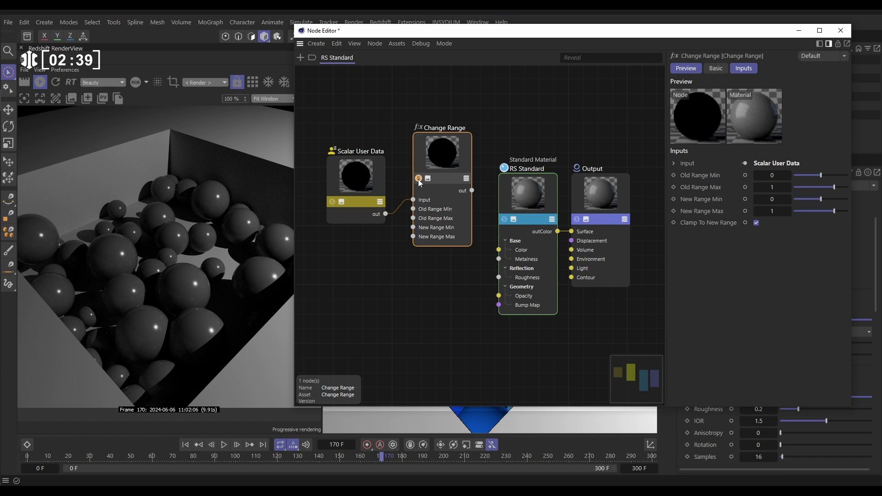
{"action": "left_click", "coordinate": [418, 179]}
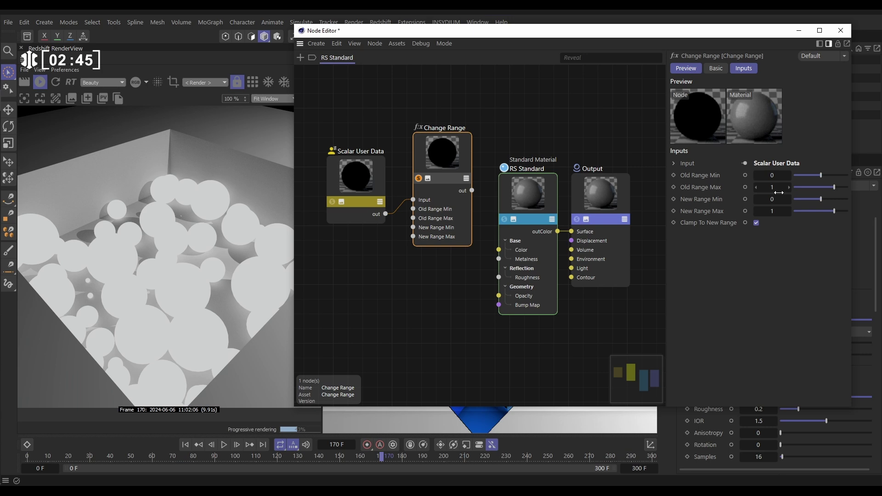
Set the Change Range Old Range Min to 1 and Old Range Max to 15.
{"action": "double_click", "coordinate": [773, 175]}
{"action": "type", "text": "1"}
{"action": "key", "text": "Return"}
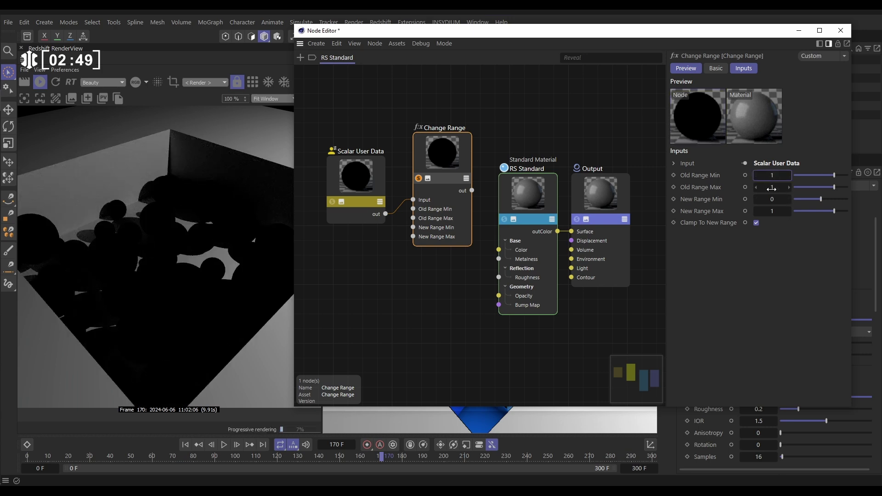
{"action": "double_click", "coordinate": [772, 187]}
{"action": "type", "text": "15"}
{"action": "key", "text": "Return"}
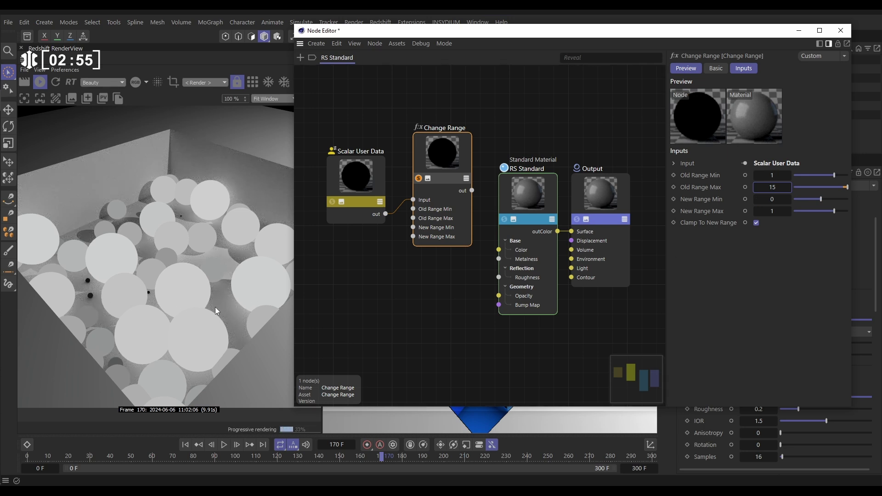
Rearrange the graph: Scalar User Data and Change Range left, RS Standard and Output up-right.
{"action": "left_click_drag", "start_coordinate": [363, 172], "coordinate": [340, 158]}
{"action": "left_click_drag", "start_coordinate": [448, 157], "coordinate": [413, 151]}
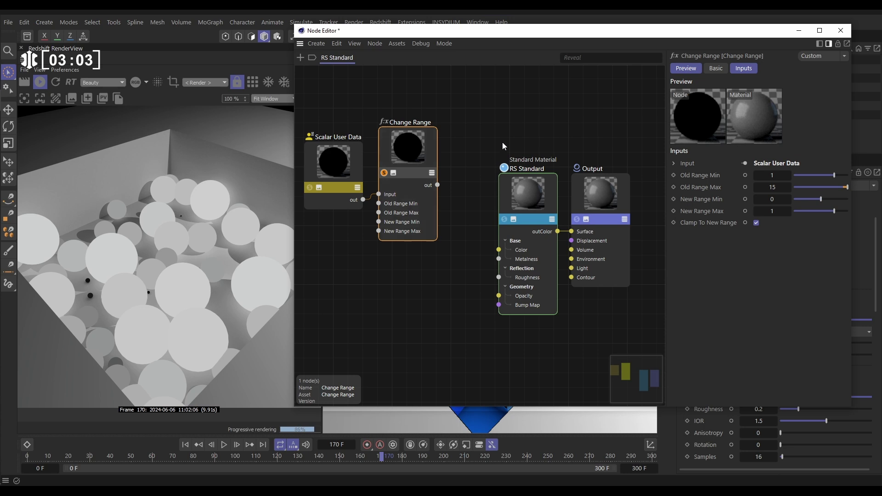
{"action": "left_click_drag", "start_coordinate": [502, 138], "coordinate": [626, 221]}
{"action": "left_click_drag", "start_coordinate": [538, 197], "coordinate": [571, 192]}
{"action": "left_click", "coordinate": [572, 192]}
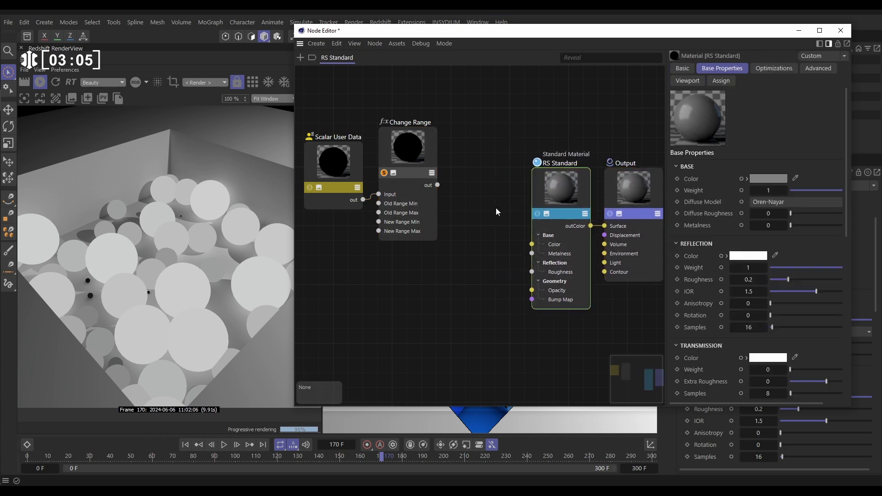
Add a Ramp node via the 'ramp' search and drag Change Range's output onto it.
{"action": "double_click", "coordinate": [467, 193]}
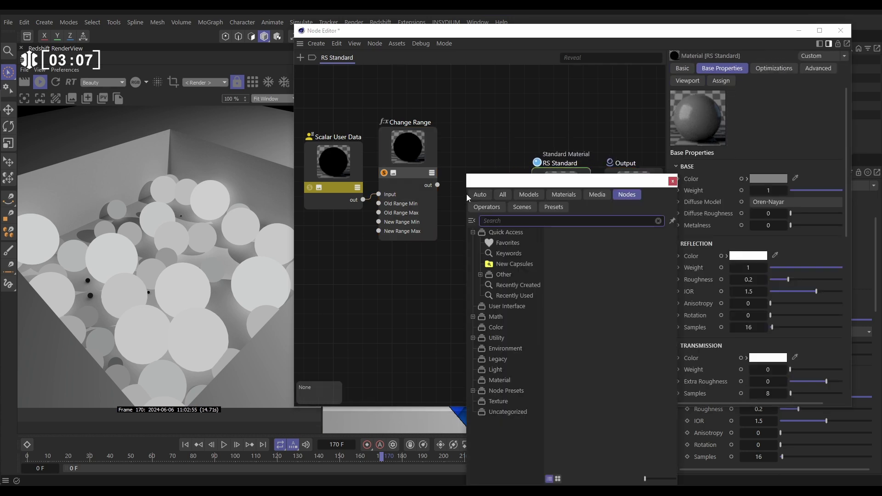
{"action": "type", "text": "ramp"}
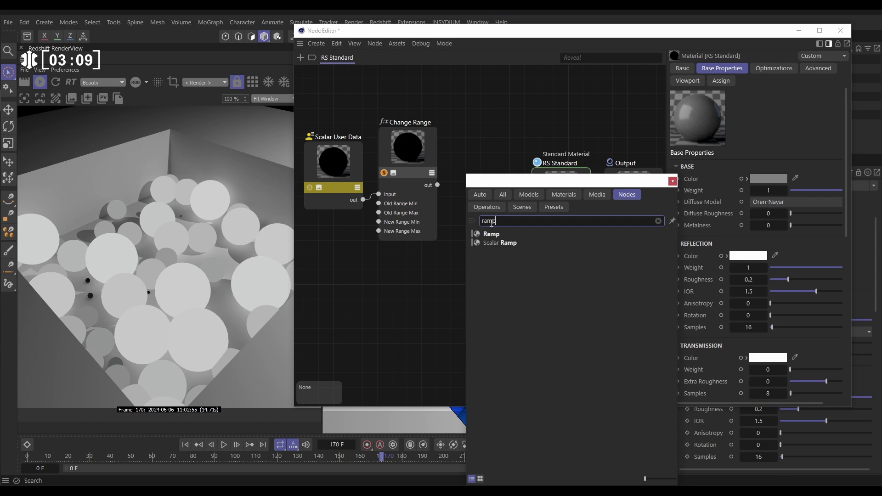
{"action": "key", "text": "Down"}
{"action": "key", "text": "Return"}
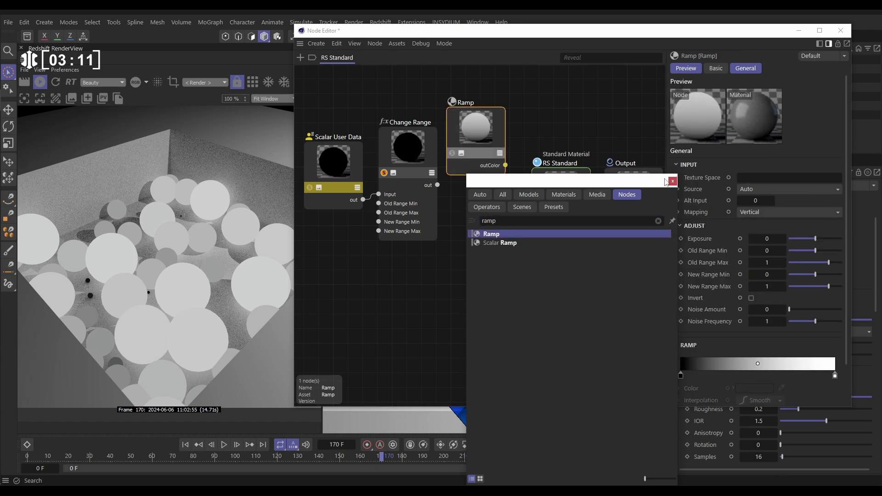
{"action": "left_click", "coordinate": [483, 147]}
{"action": "left_click_drag", "start_coordinate": [483, 147], "coordinate": [475, 172]}
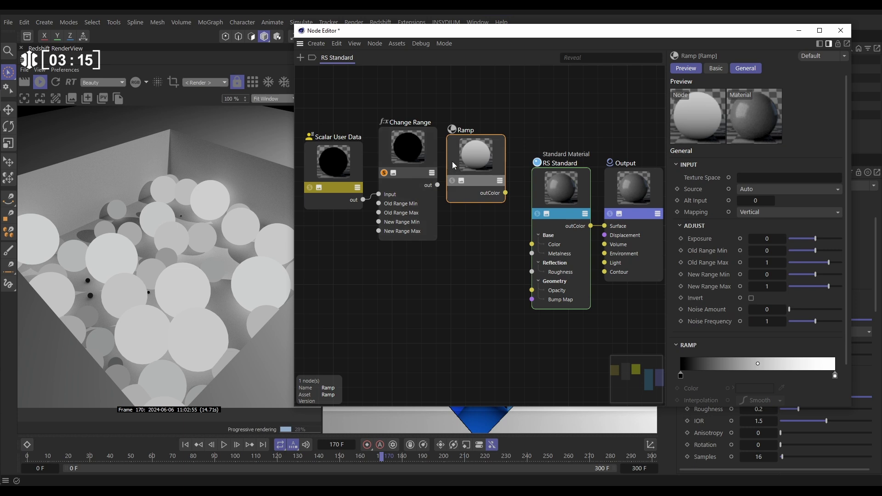
{"action": "left_click_drag", "start_coordinate": [437, 184], "coordinate": [479, 156]}
{"action": "mouse_move", "coordinate": [496, 178]}
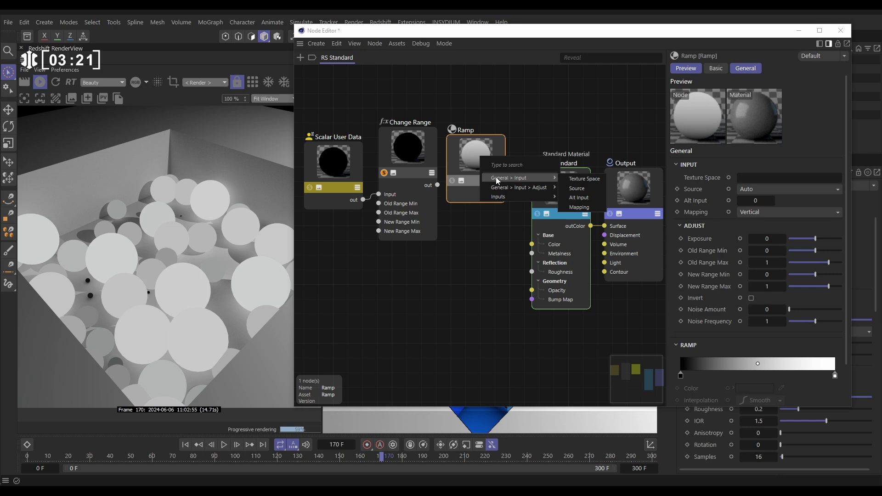
Feed Change Range into the Ramp's Alt Input, solo the Ramp, and apply the Black Violet Orange preset.
{"action": "left_click", "coordinate": [581, 198]}
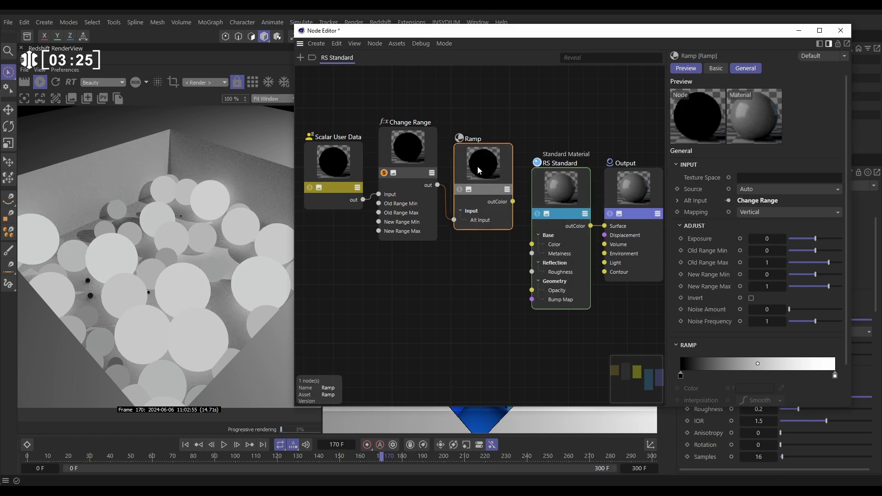
{"action": "left_click", "coordinate": [461, 185]}
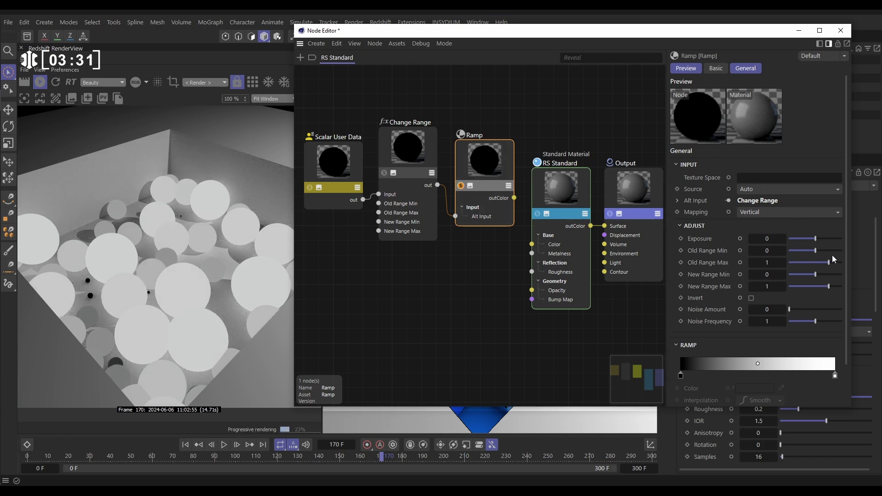
{"action": "left_click_drag", "start_coordinate": [846, 252], "coordinate": [849, 314]}
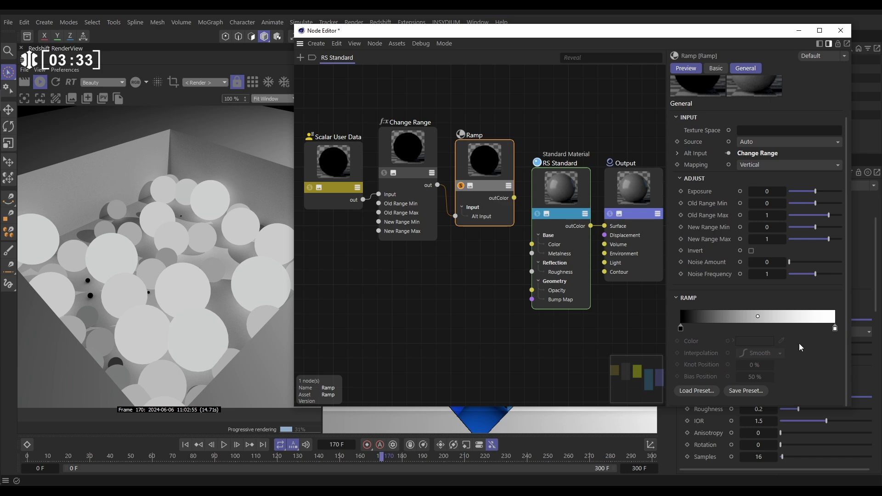
{"action": "left_click", "coordinate": [702, 391]}
{"action": "left_click", "coordinate": [740, 243]}
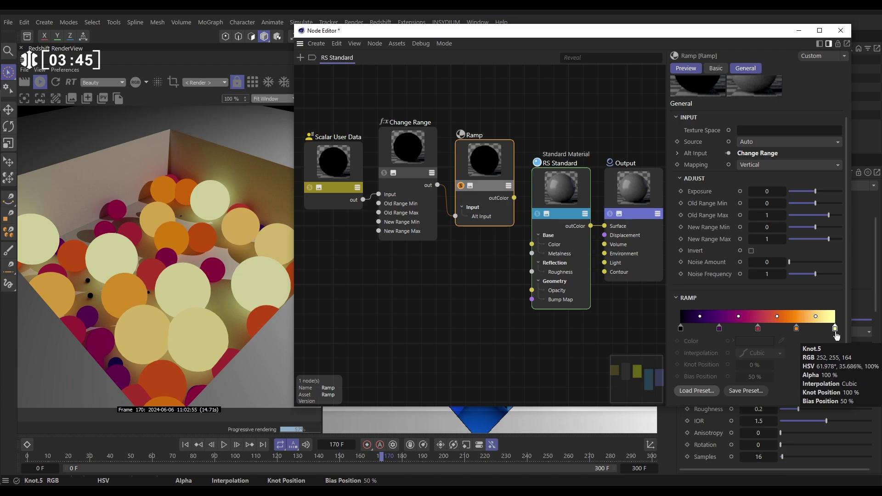
Play the simulation to frame 250 and select the RS Standard and Output nodes.
{"action": "left_click", "coordinate": [224, 444]}
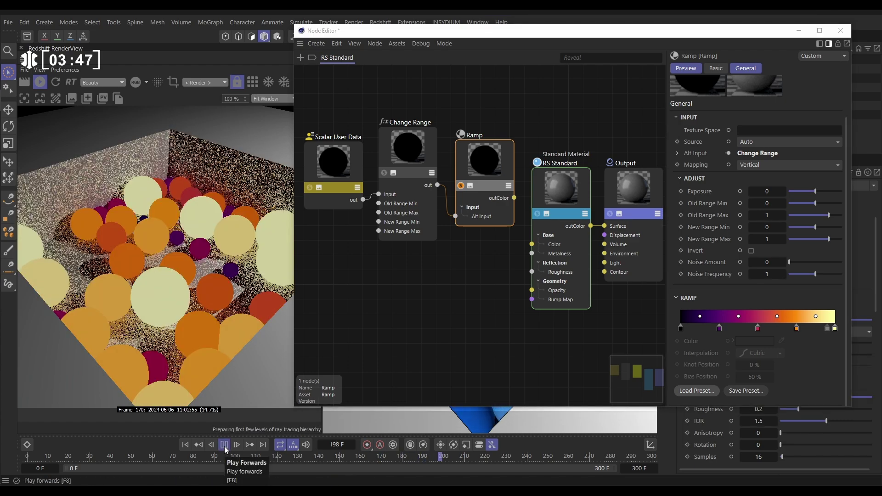
{"action": "left_click", "coordinate": [224, 445]}
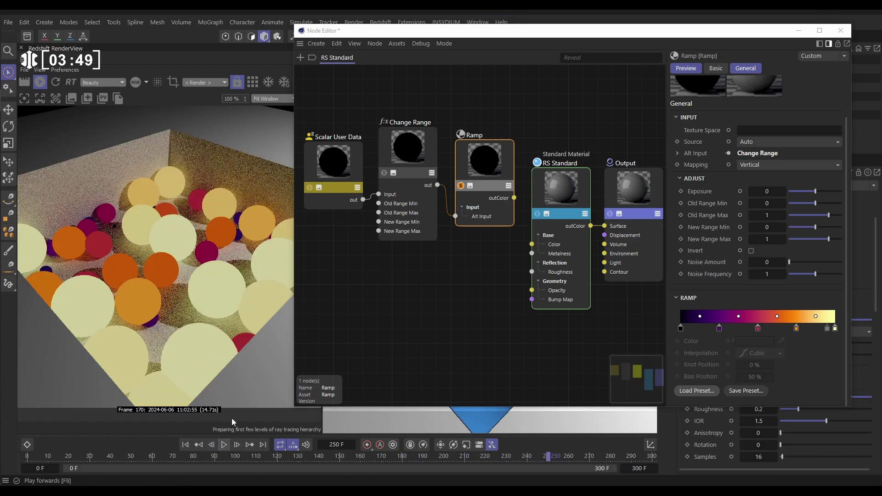
{"action": "left_click", "coordinate": [582, 219]}
{"action": "left_click", "coordinate": [628, 215], "text": "shift"}
Un-solo the Ramp, wire its outColor into RS Standard Base Color, and replay to check.
{"action": "left_click_drag", "start_coordinate": [563, 193], "coordinate": [582, 191]}
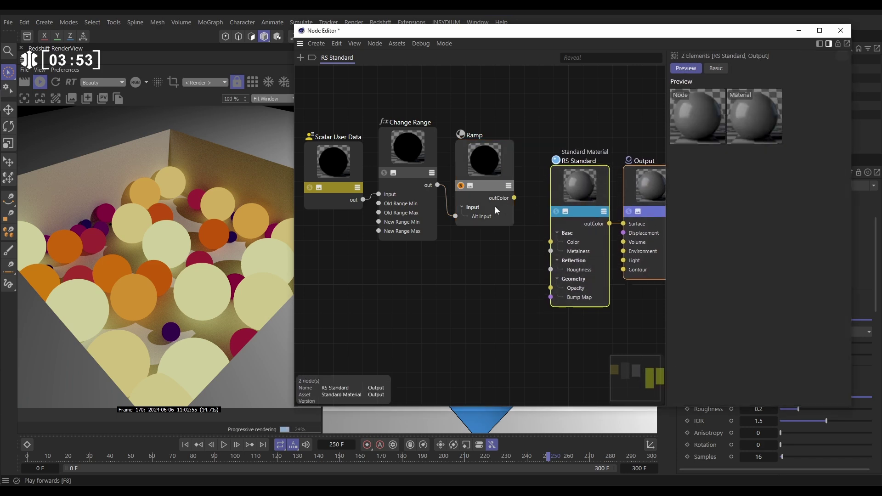
{"action": "left_click", "coordinate": [461, 185]}
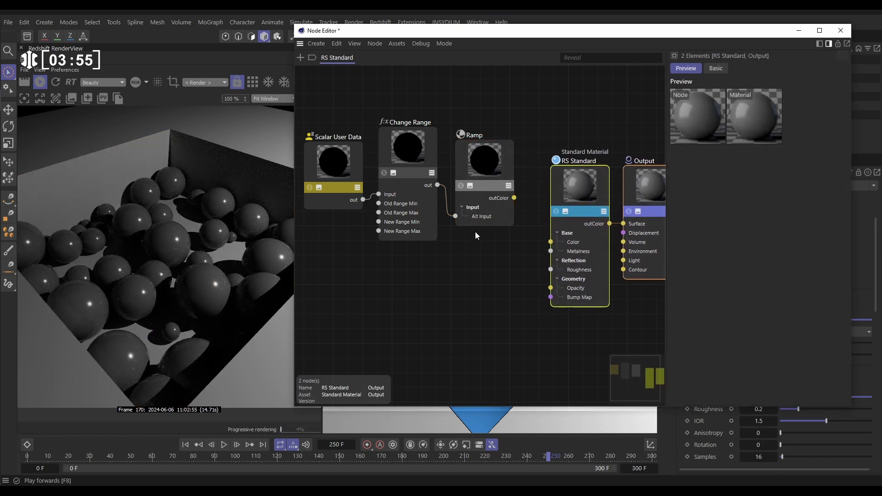
{"action": "left_click", "coordinate": [582, 185]}
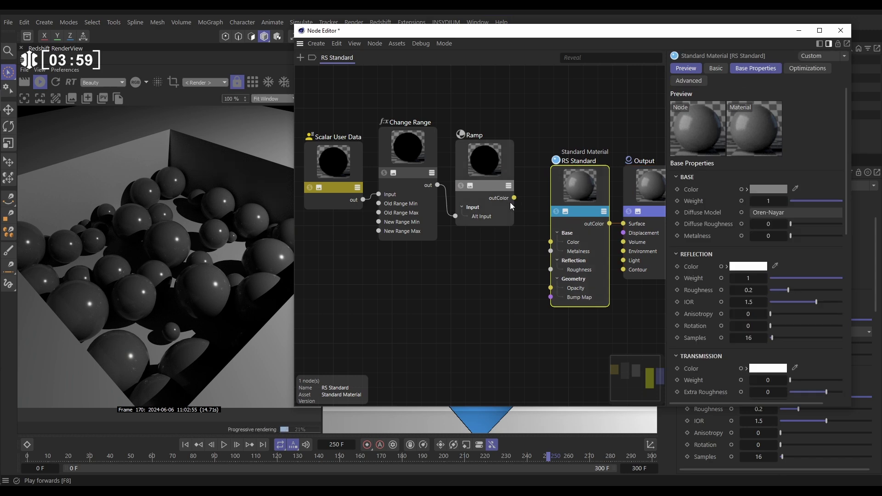
{"action": "left_click_drag", "start_coordinate": [514, 198], "coordinate": [551, 244]}
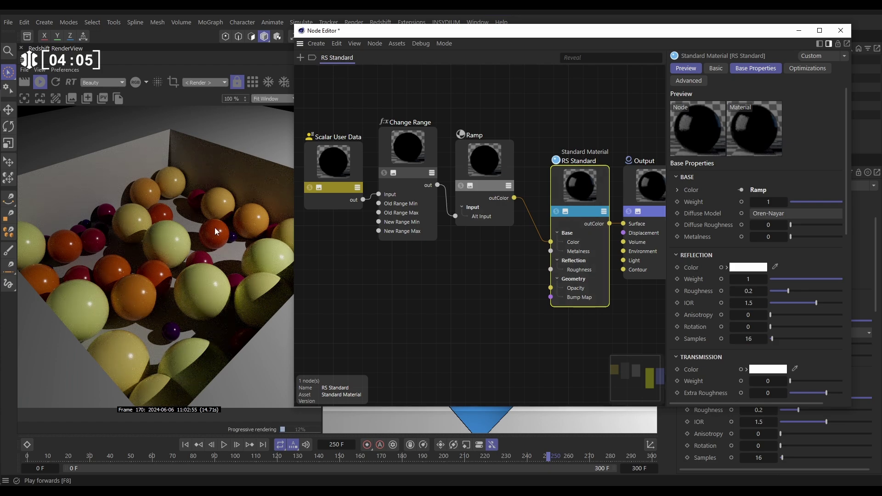
{"action": "left_click", "coordinate": [224, 445]}
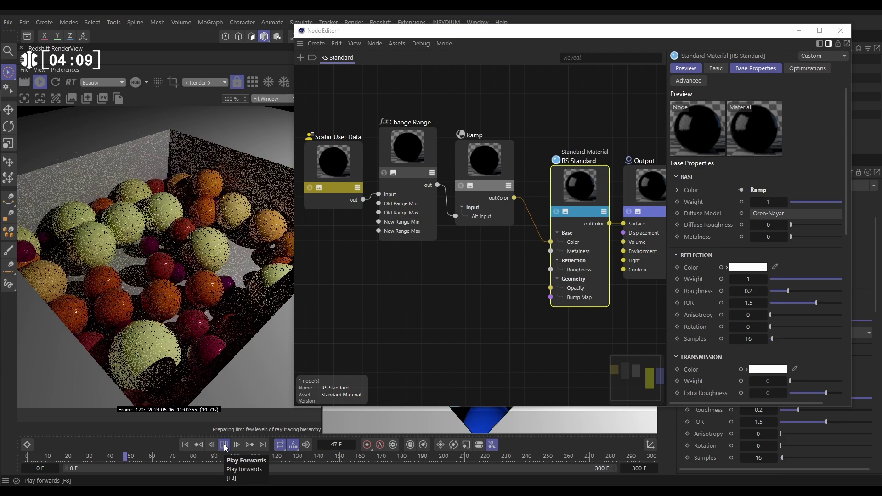
{"action": "left_click", "coordinate": [224, 445]}
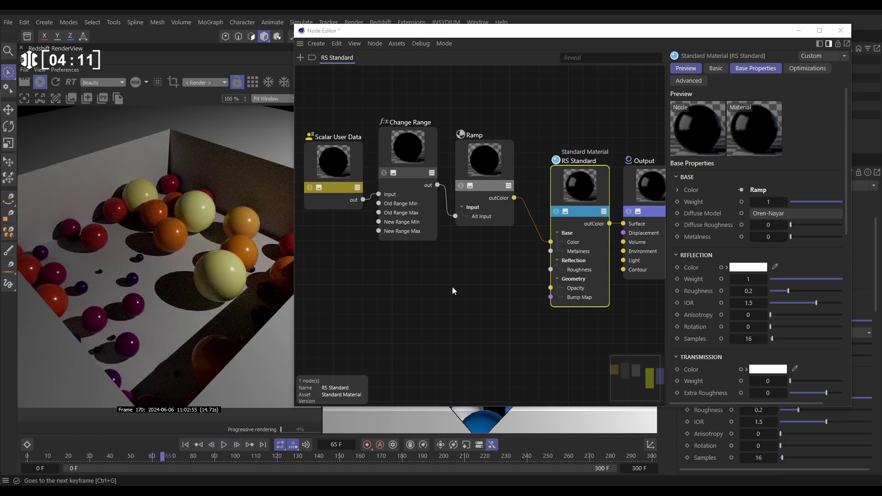
Switch the Ramp to the Coldesque gradient, then briefly solo the Change Range output.
{"action": "left_click", "coordinate": [478, 215]}
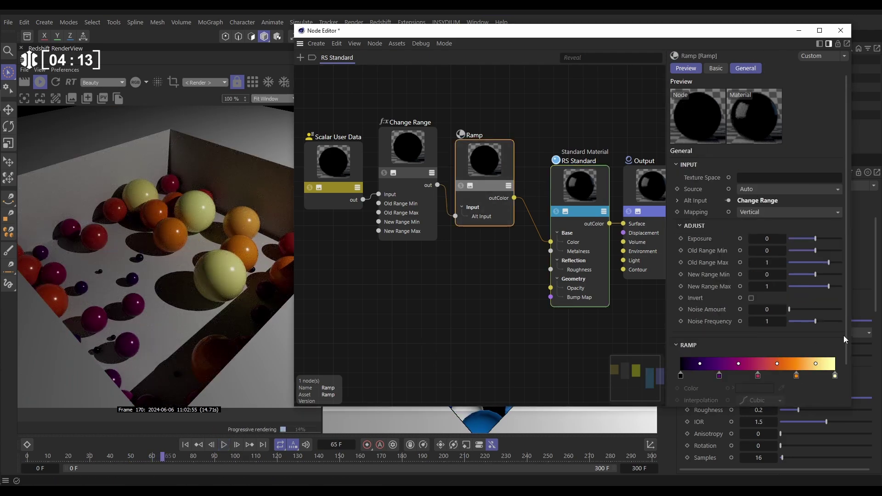
{"action": "left_click_drag", "start_coordinate": [844, 335], "coordinate": [848, 384]}
{"action": "left_click", "coordinate": [696, 391]}
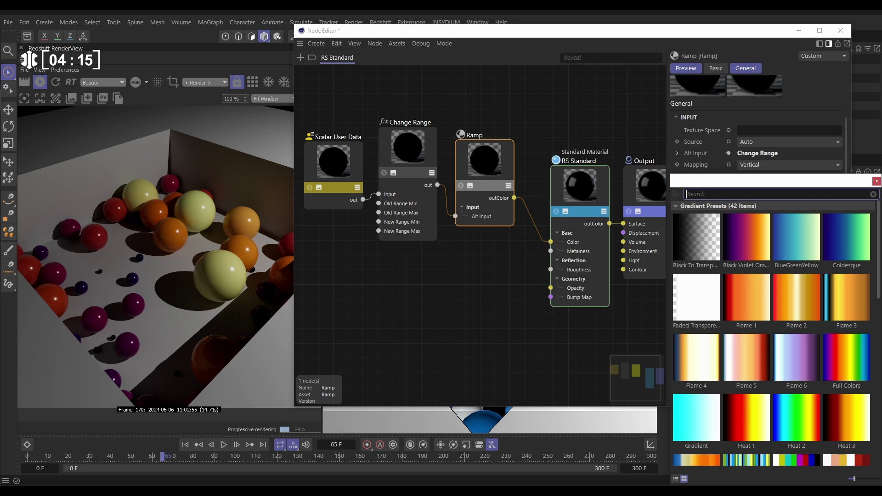
{"action": "double_click", "coordinate": [849, 243]}
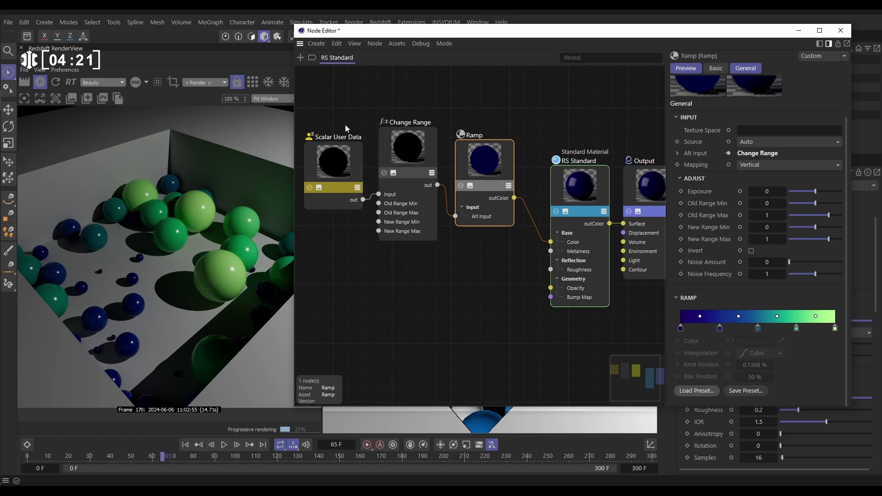
{"action": "left_click", "coordinate": [384, 173]}
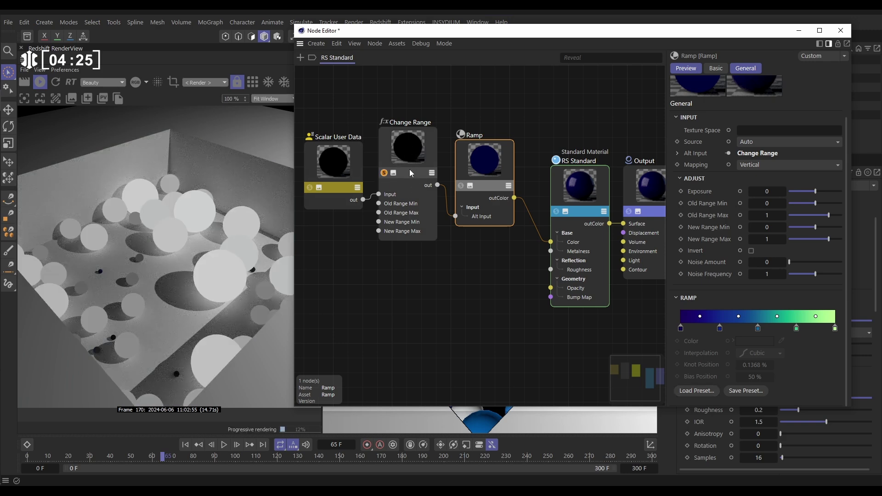
{"action": "left_click", "coordinate": [383, 172]}
Move the Scalar User Data, Change Range and Ramp nodes higher in the graph.
{"action": "left_click_drag", "start_coordinate": [348, 175], "coordinate": [346, 134]}
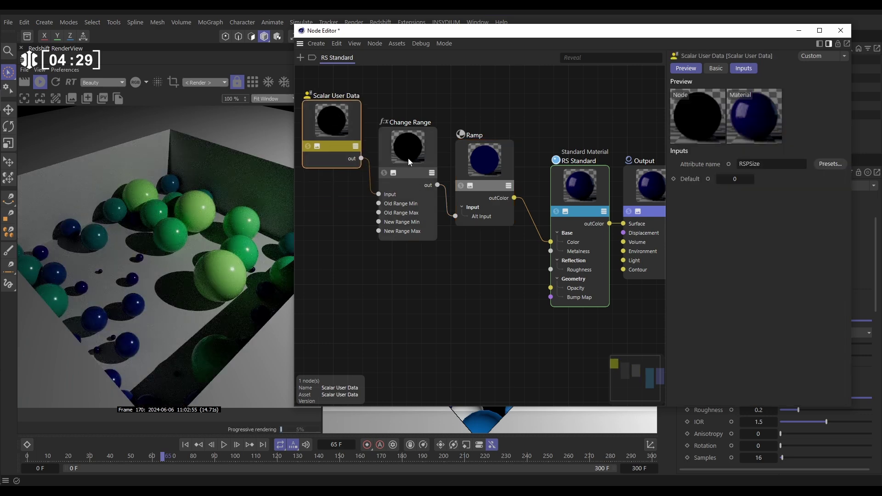
{"action": "left_click_drag", "start_coordinate": [408, 158], "coordinate": [406, 122]}
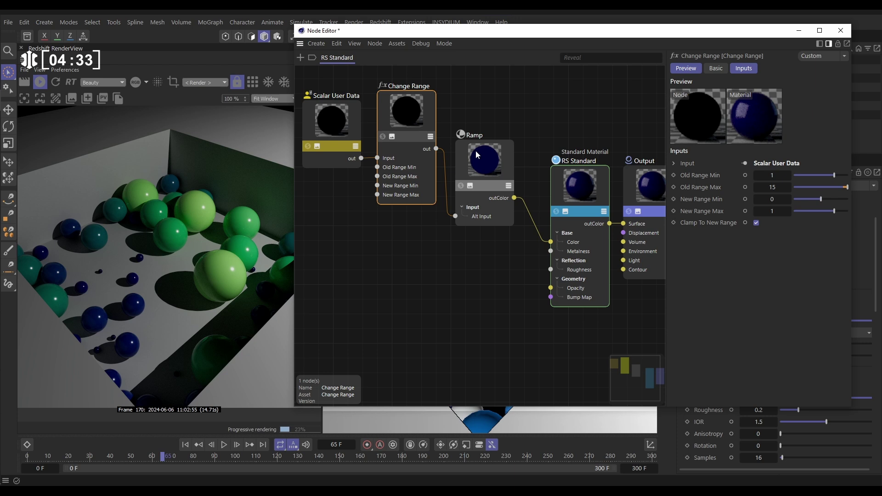
{"action": "left_click_drag", "start_coordinate": [481, 160], "coordinate": [491, 112]}
{"action": "left_click", "coordinate": [456, 271]}
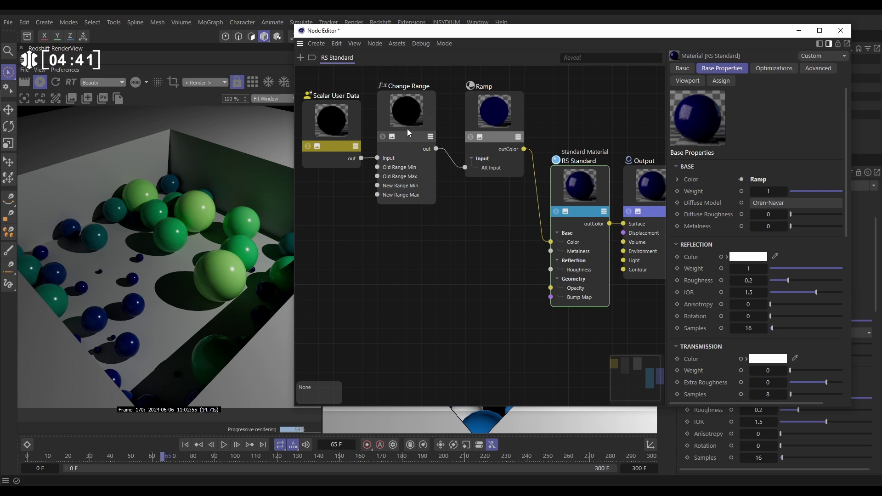
Add a Scalar Ramp node, wire Change Range into its Alt Input, and solo it.
{"action": "double_click", "coordinate": [484, 261]}
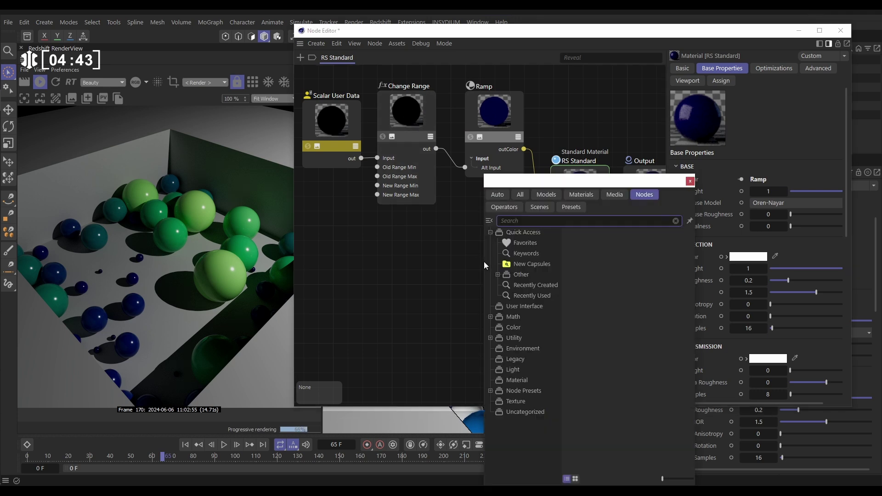
{"action": "type", "text": "ramp"}
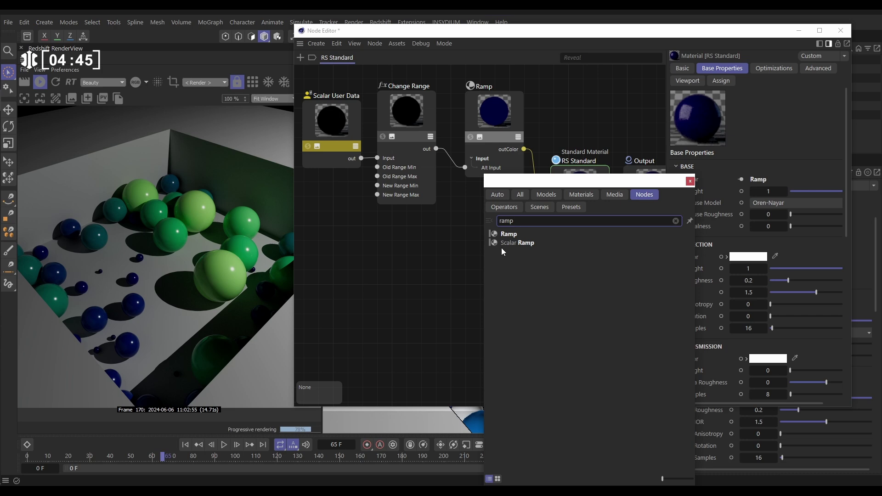
{"action": "left_click_drag", "start_coordinate": [514, 242], "coordinate": [485, 231]}
{"action": "left_click_drag", "start_coordinate": [436, 150], "coordinate": [483, 225]}
{"action": "mouse_move", "coordinate": [515, 248]}
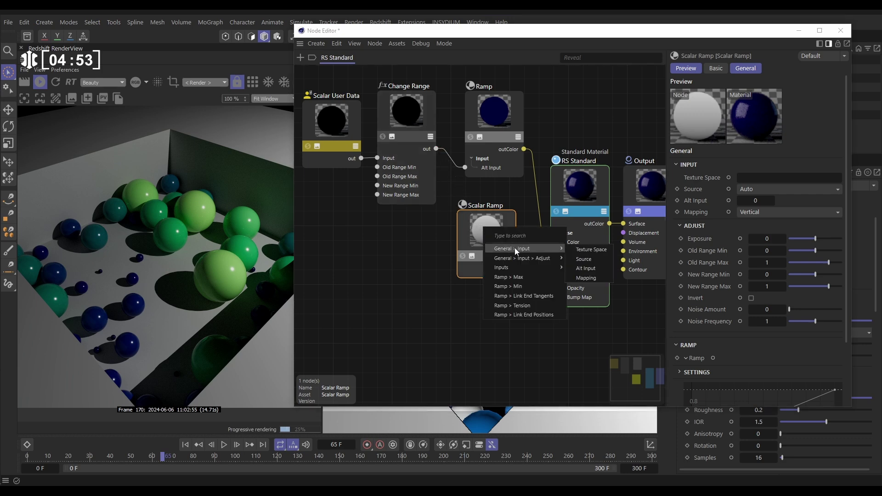
{"action": "left_click", "coordinate": [586, 268]}
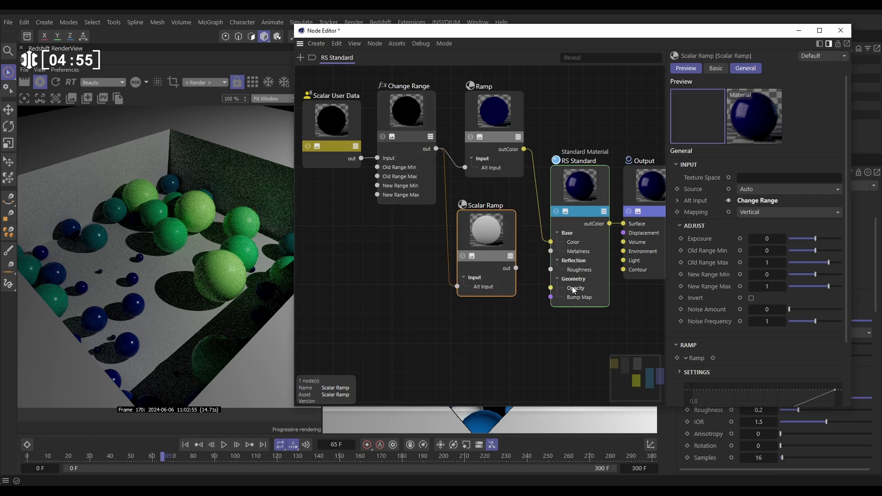
{"action": "left_click", "coordinate": [463, 255]}
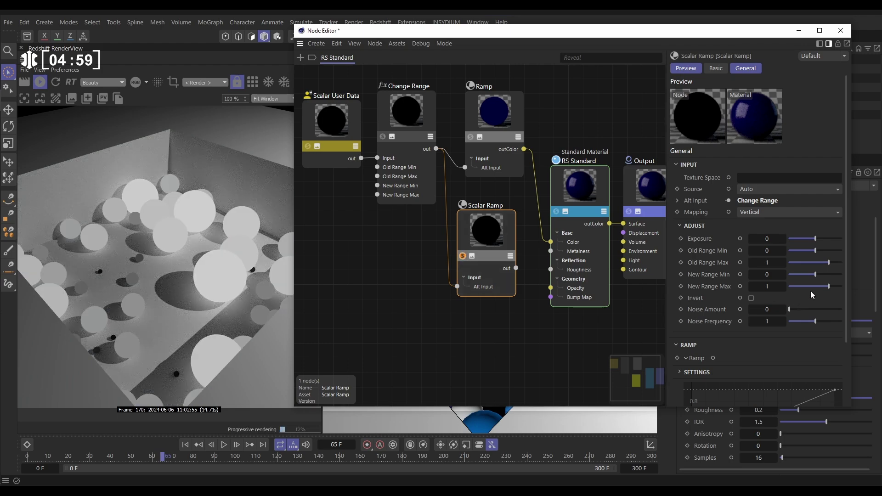
Reset the Scalar Ramp curve to the Linear preset and drag its start point near 0.9.
{"action": "left_click_drag", "start_coordinate": [846, 263], "coordinate": [846, 338]}
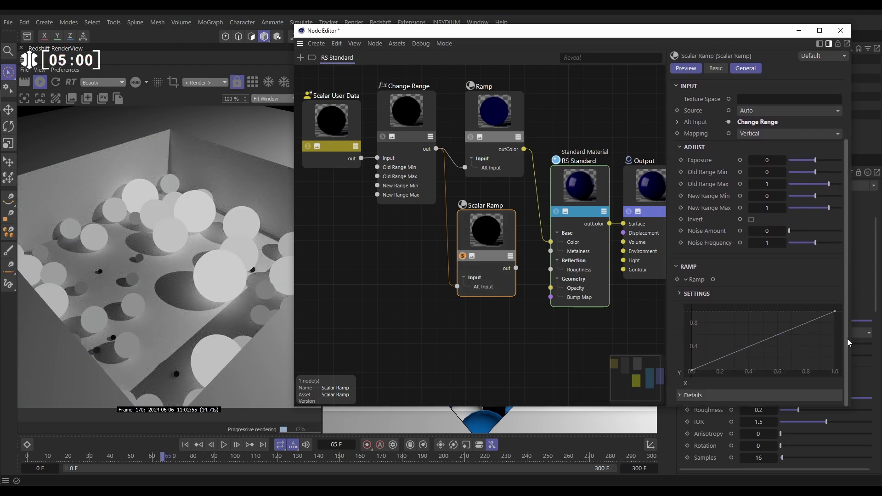
{"action": "right_click", "coordinate": [761, 346]}
{"action": "mouse_move", "coordinate": [804, 387]}
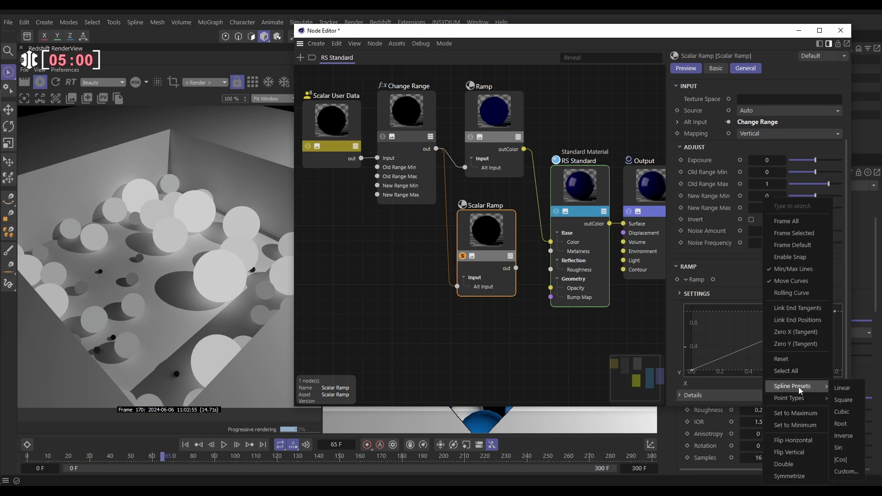
{"action": "left_click", "coordinate": [844, 387]}
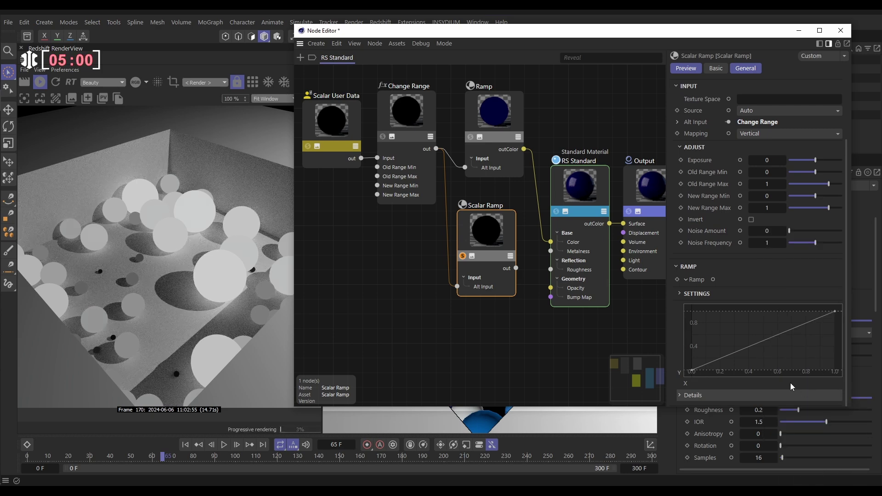
{"action": "left_click_drag", "start_coordinate": [693, 371], "coordinate": [826, 371]}
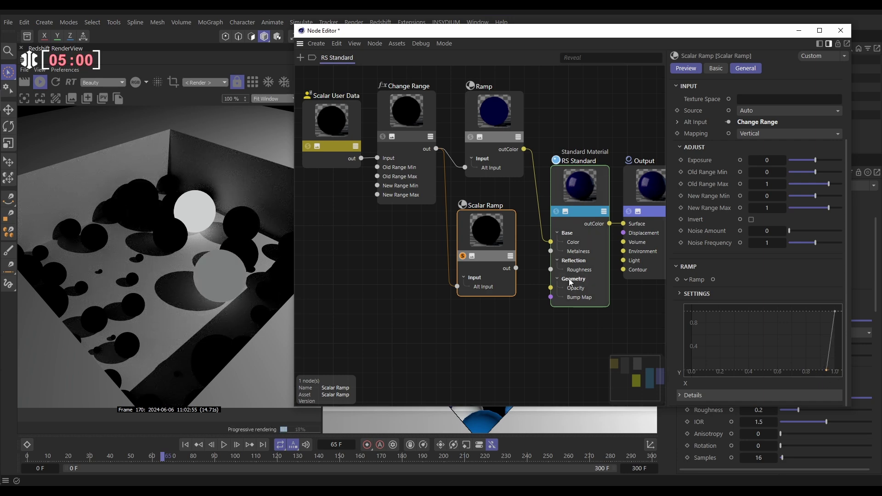
Raise the RS Standard emission weight from 0 to 2, rechecking the Scalar Ramp preview.
{"action": "left_click", "coordinate": [463, 256]}
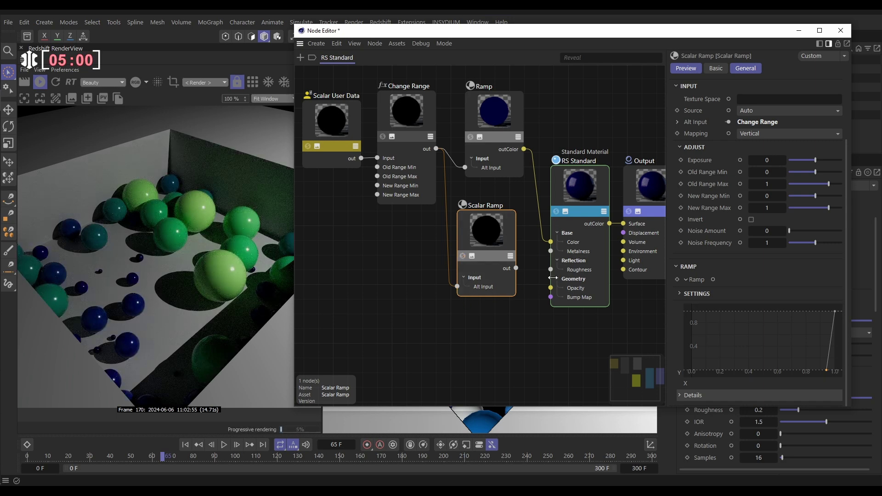
{"action": "left_click", "coordinate": [577, 185]}
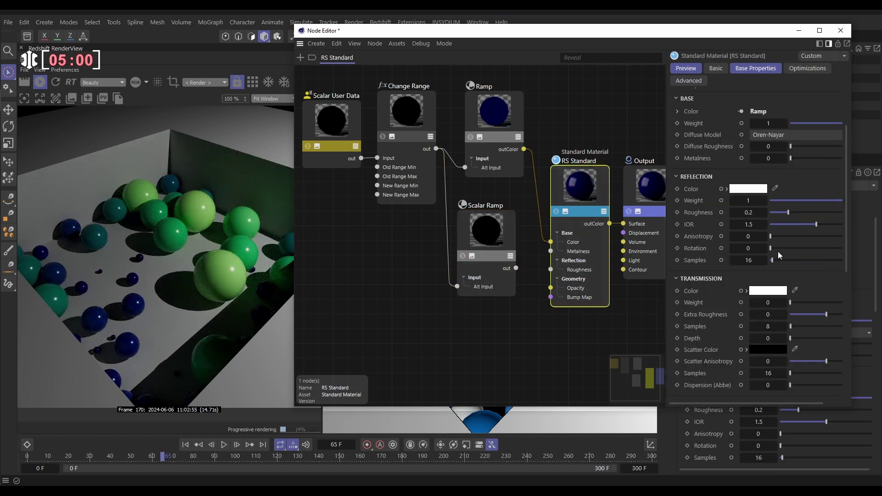
{"action": "left_click_drag", "start_coordinate": [846, 215], "coordinate": [842, 337]}
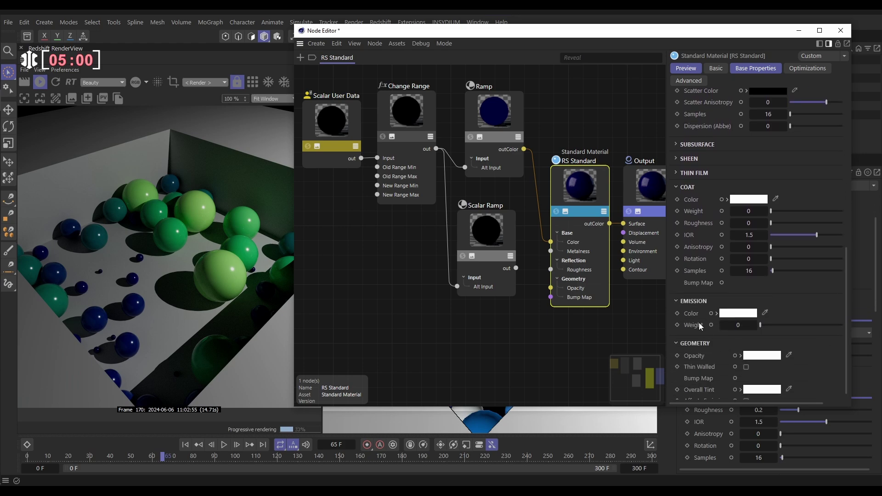
{"action": "left_click_drag", "start_coordinate": [764, 327], "coordinate": [853, 329]}
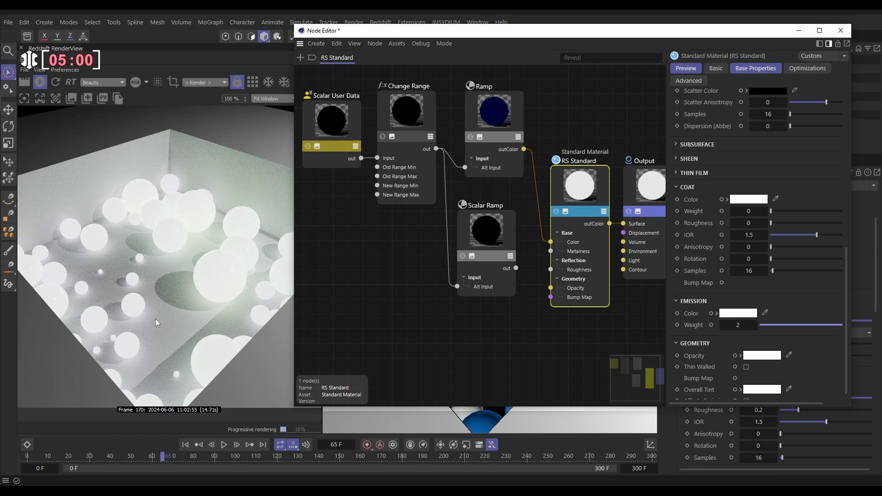
{"action": "left_click", "coordinate": [462, 257]}
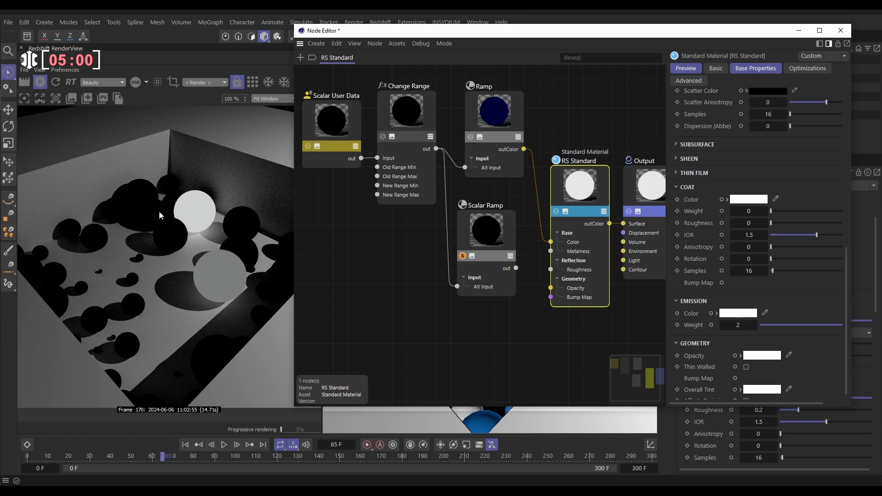
{"action": "left_click", "coordinate": [463, 256]}
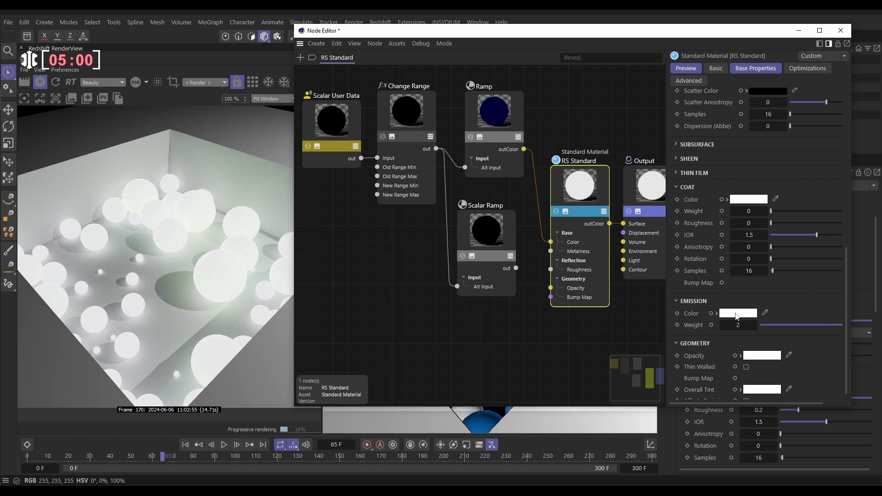
Connect the Scalar Ramp to RS Standard's Emission Color, then play the simulation to frame 194.
{"action": "left_click", "coordinate": [711, 313]}
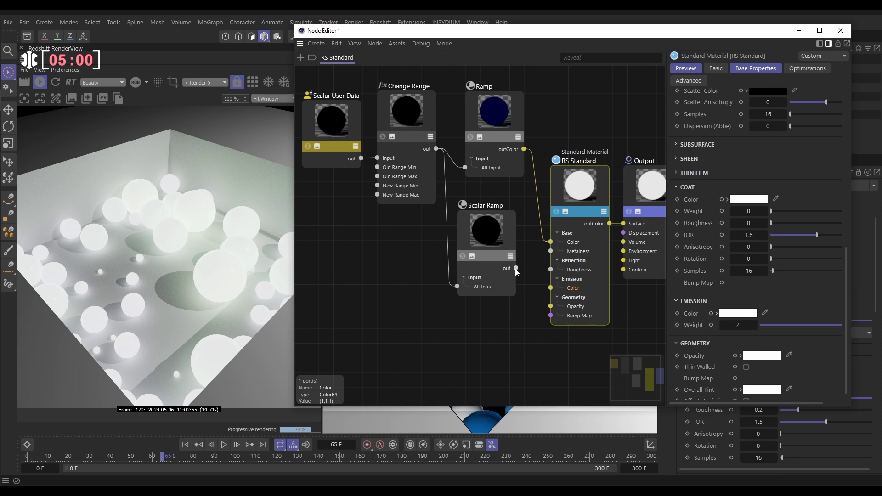
{"action": "left_click_drag", "start_coordinate": [515, 269], "coordinate": [553, 289]}
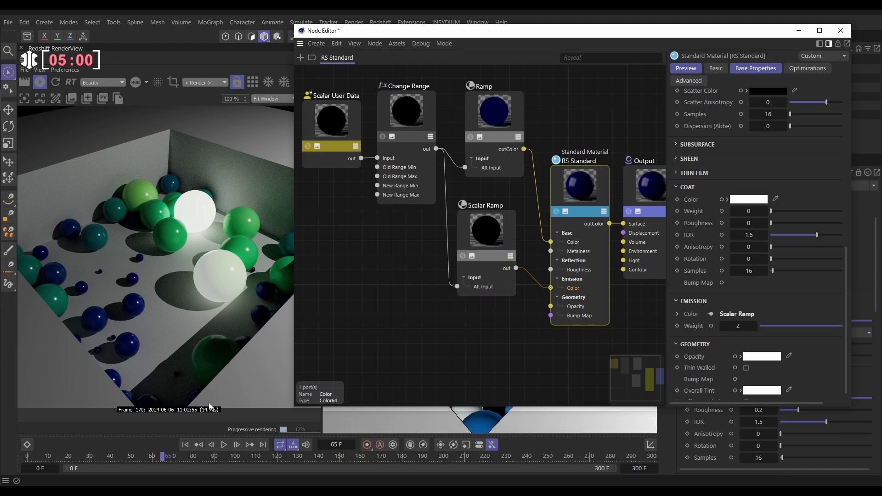
{"action": "left_click", "coordinate": [223, 445]}
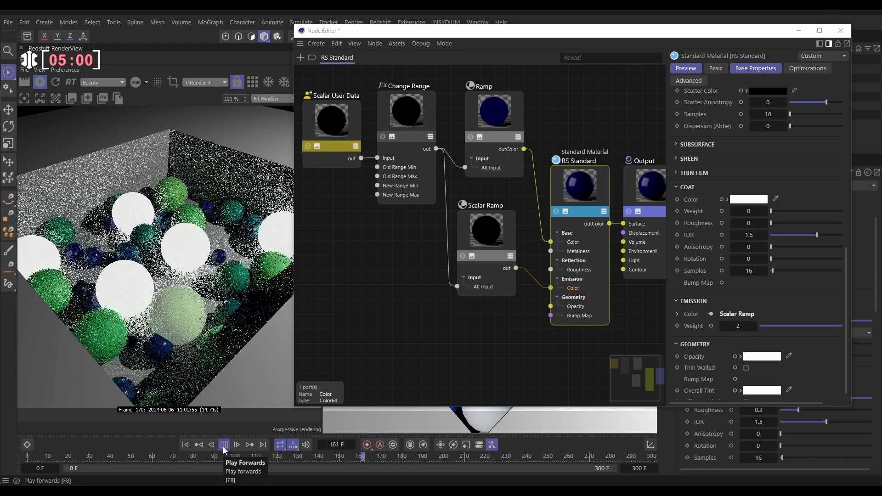
{"action": "left_click", "coordinate": [224, 445]}
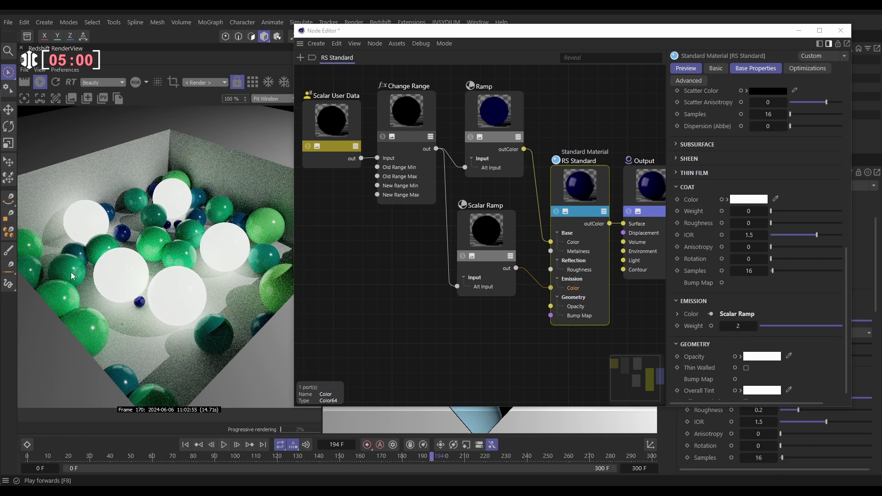